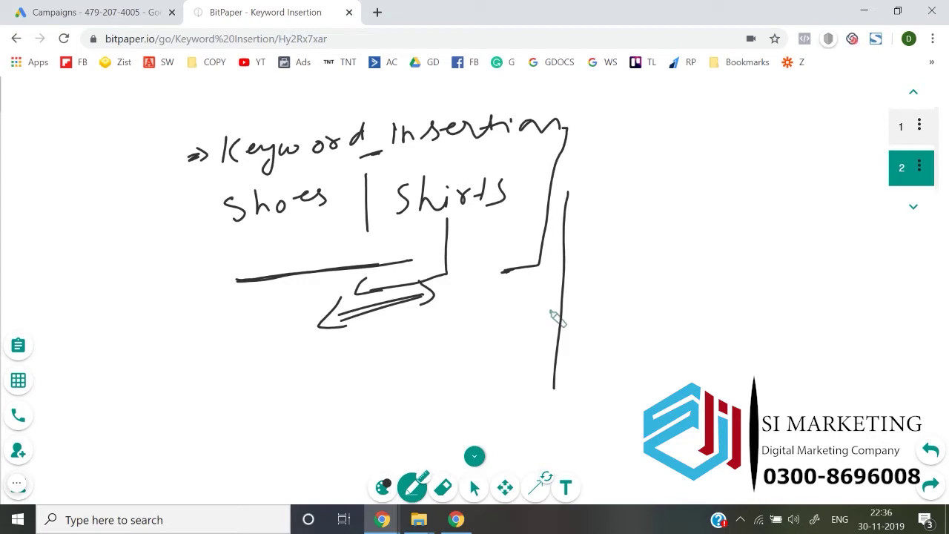
Sketch a closed box beside the Shirts stroke and a horizontal line ending in a vertical stroke right of the long divider.
{"action": "left_click_drag", "start_coordinate": [589, 282], "coordinate": [707, 275]}
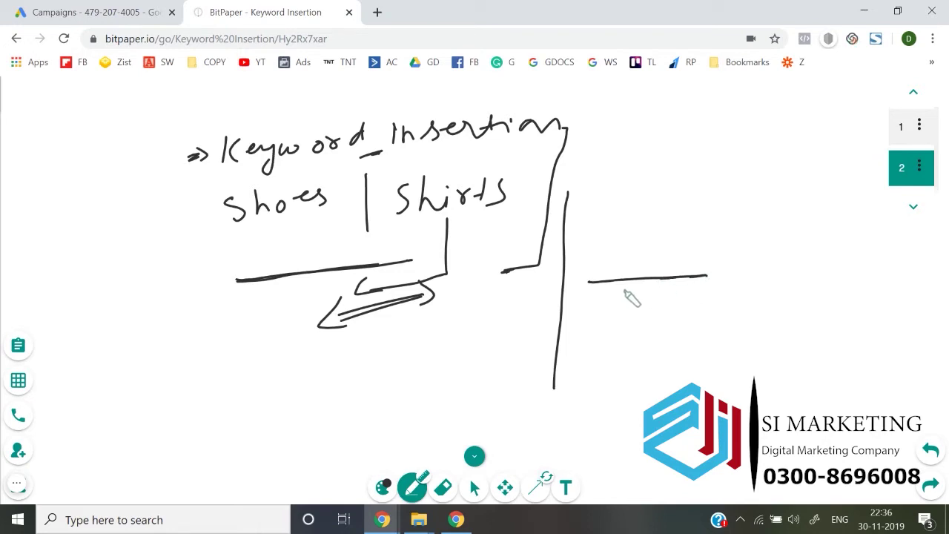
{"action": "left_click_drag", "start_coordinate": [462, 255], "coordinate": [483, 230]}
{"action": "mouse_move", "coordinate": [454, 310]}
{"action": "left_mouse_down"}
{"action": "mouse_move", "coordinate": [494, 239]}
{"action": "mouse_move", "coordinate": [453, 324]}
{"action": "mouse_move", "coordinate": [490, 298]}
{"action": "mouse_move", "coordinate": [466, 301]}
{"action": "left_mouse_up"}
{"action": "left_click_drag", "start_coordinate": [705, 278], "coordinate": [715, 273]}
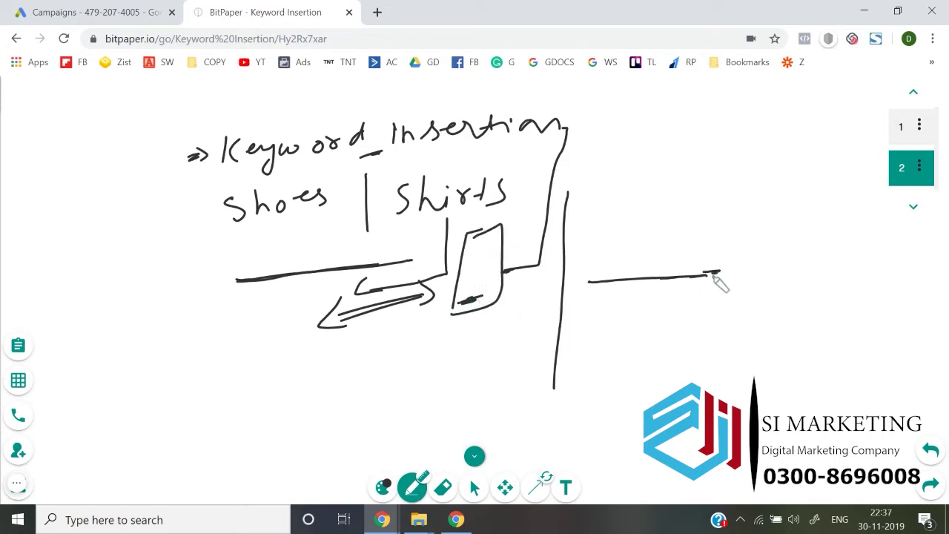
{"action": "left_click_drag", "start_coordinate": [727, 233], "coordinate": [720, 317]}
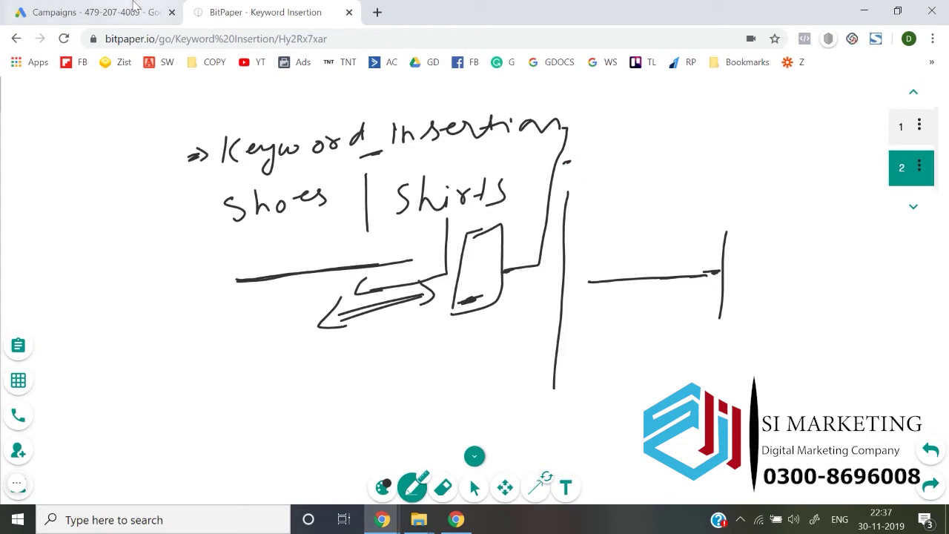
Switch to Google Ads and start a new campaign of the Search type.
{"action": "left_click", "coordinate": [92, 12]}
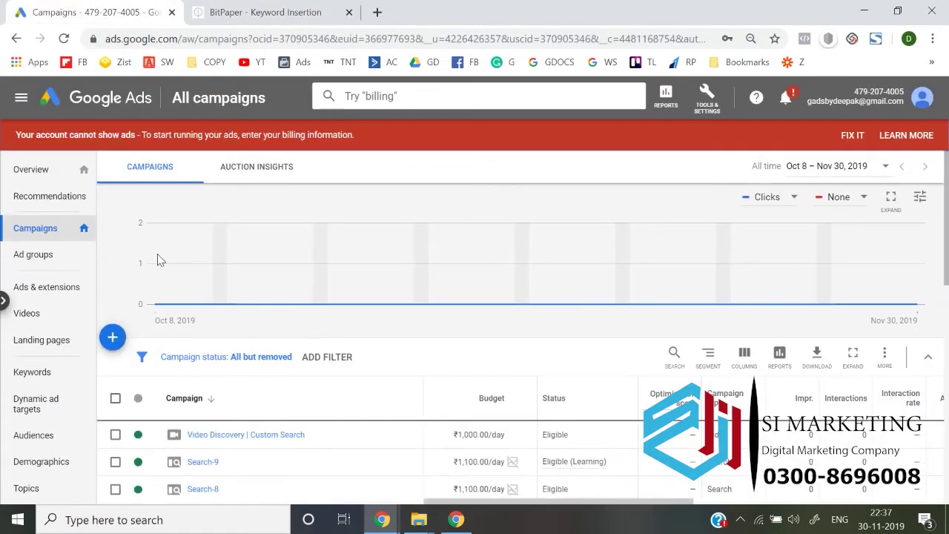
{"action": "left_click", "coordinate": [113, 348]}
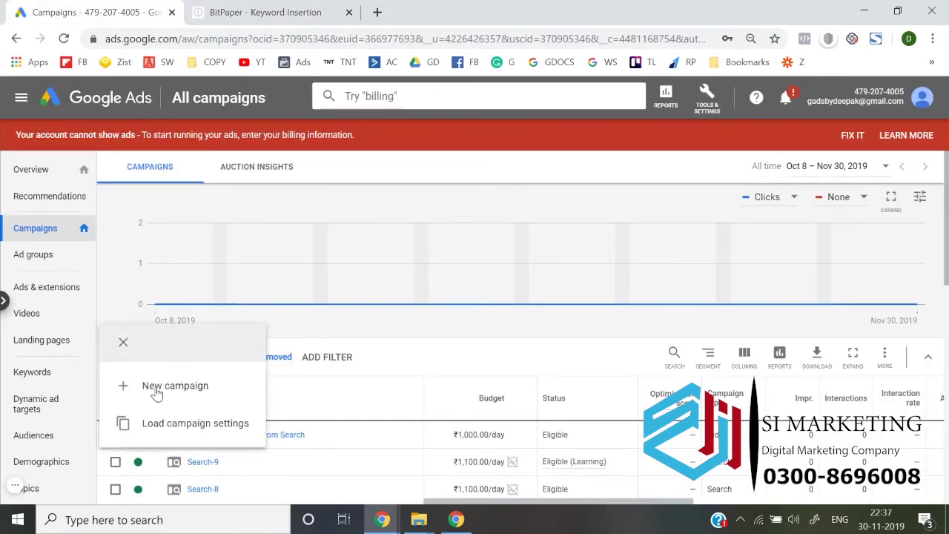
{"action": "left_click", "coordinate": [157, 387]}
{"action": "left_click", "coordinate": [555, 421]}
{"action": "left_click", "coordinate": [212, 285]}
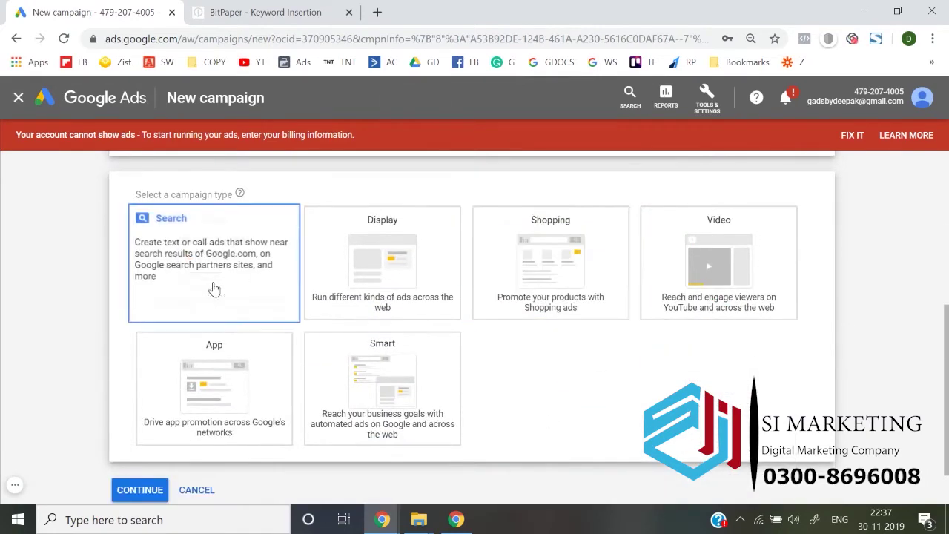
{"action": "left_click", "coordinate": [138, 430]}
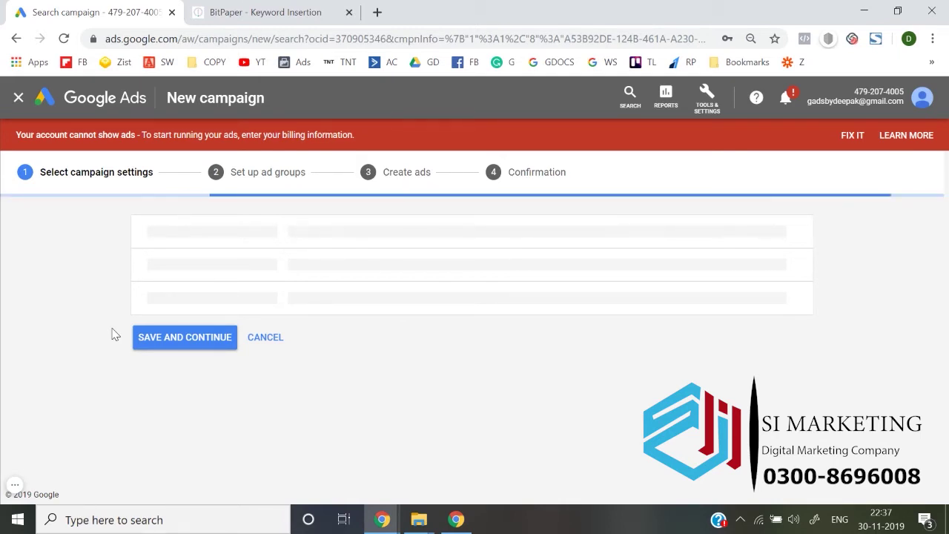
Set the campaign budget to 12121, keep the other settings and save the campaign settings.
{"action": "scroll", "coordinate": [359, 350], "scroll_direction": "down", "scroll_amount": 15}
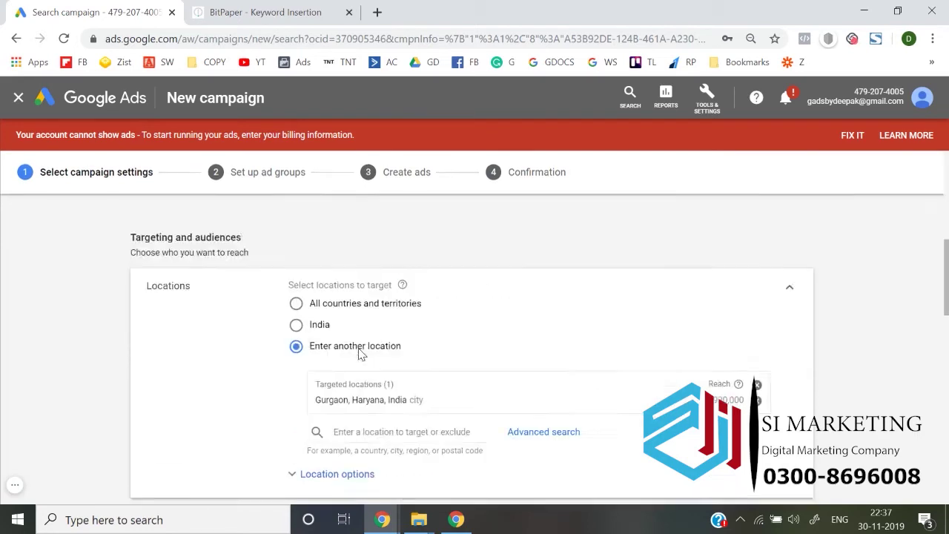
{"action": "left_click", "coordinate": [345, 280]}
{"action": "type", "text": "12121"}
{"action": "scroll", "coordinate": [344, 282], "scroll_direction": "down", "scroll_amount": 10}
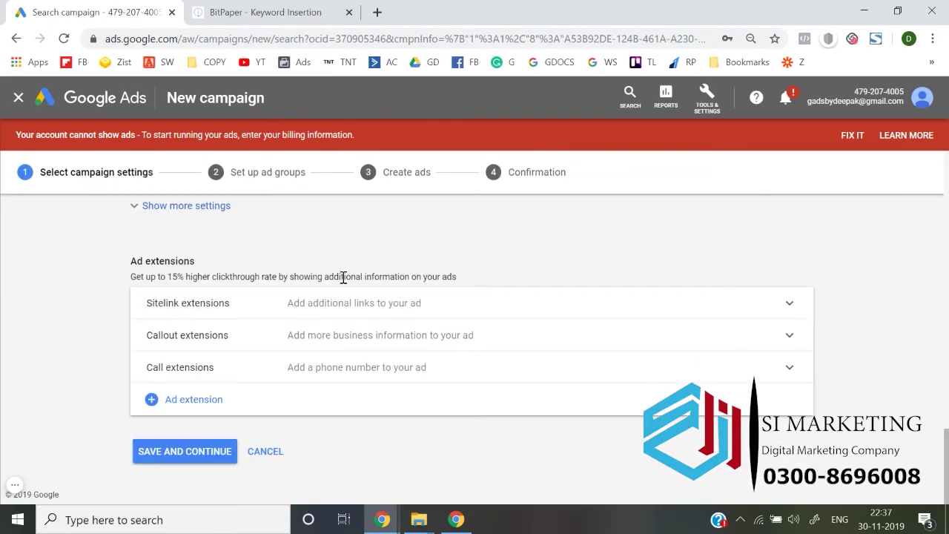
{"action": "left_click", "coordinate": [201, 459]}
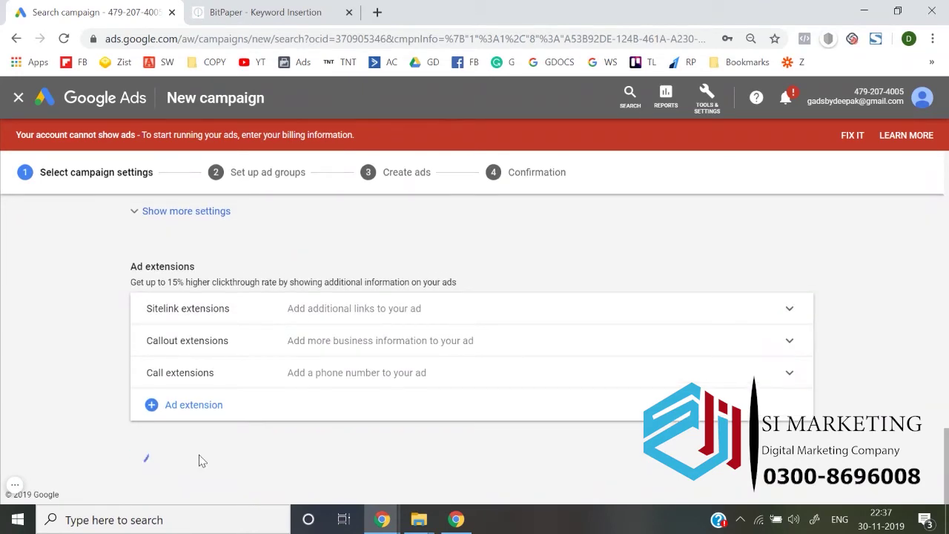
Save the ad group without any keywords and continue to the new text ad form.
{"action": "scroll", "coordinate": [200, 455], "scroll_direction": "down", "scroll_amount": 2}
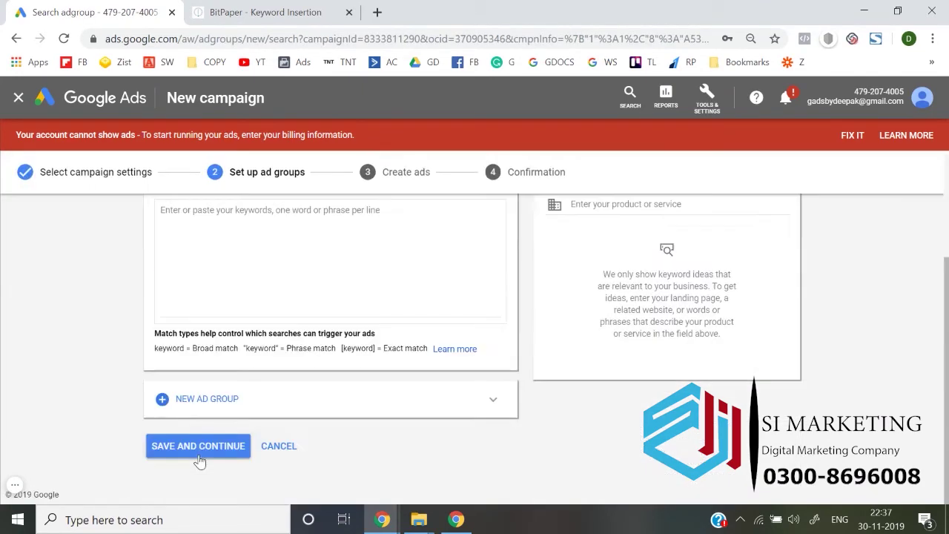
{"action": "left_click", "coordinate": [198, 456]}
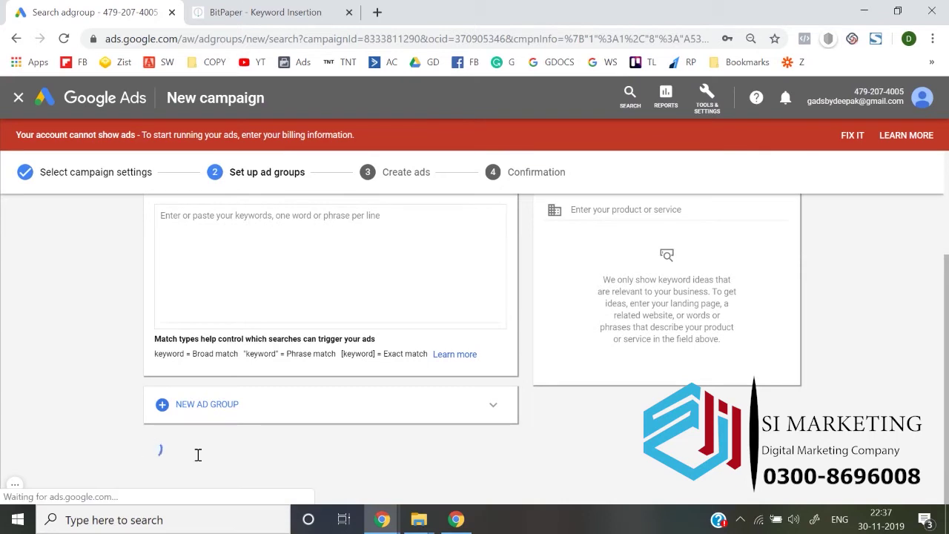
{"action": "scroll", "coordinate": [198, 455], "scroll_direction": "up", "scroll_amount": 2}
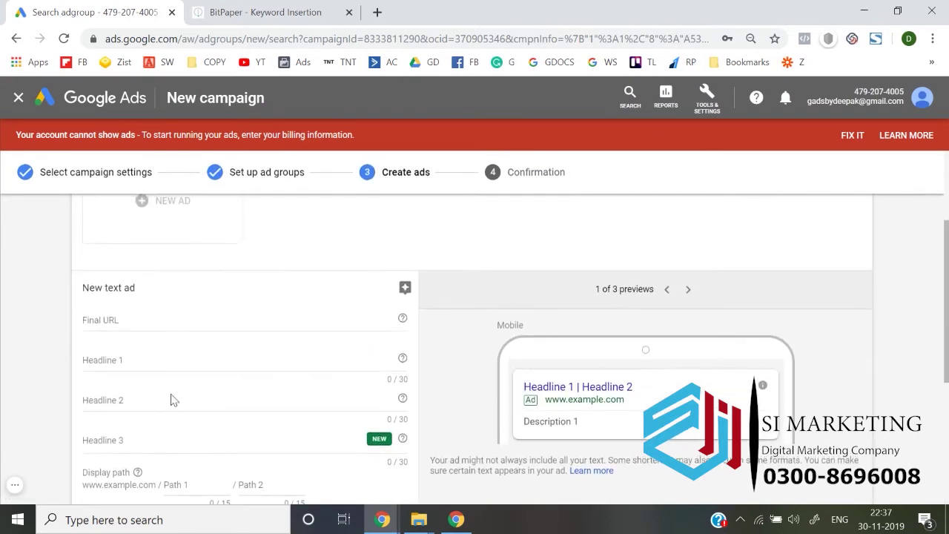
{"action": "scroll", "coordinate": [145, 362], "scroll_direction": "down", "scroll_amount": 1}
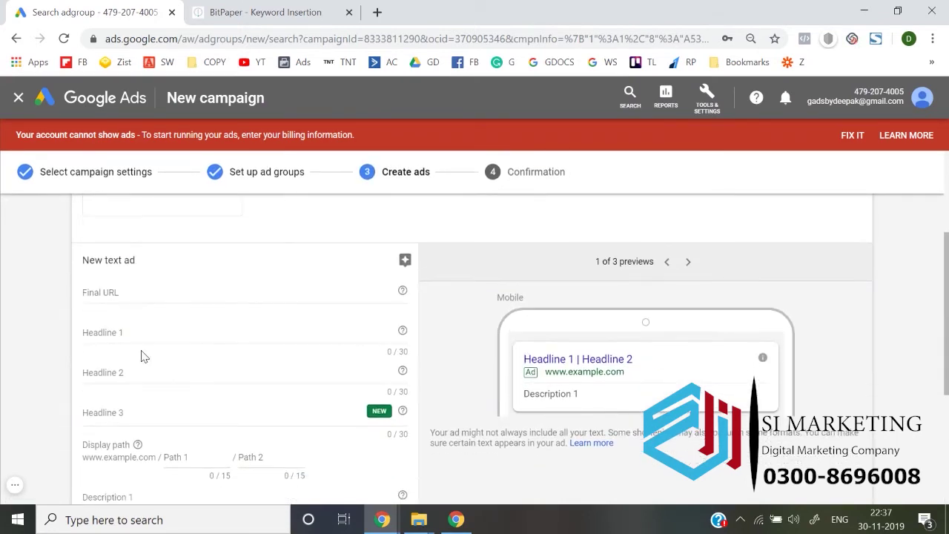
Start a keyword insertion in Headline 1 of the new text ad using an opening curly brace.
{"action": "left_click", "coordinate": [131, 330]}
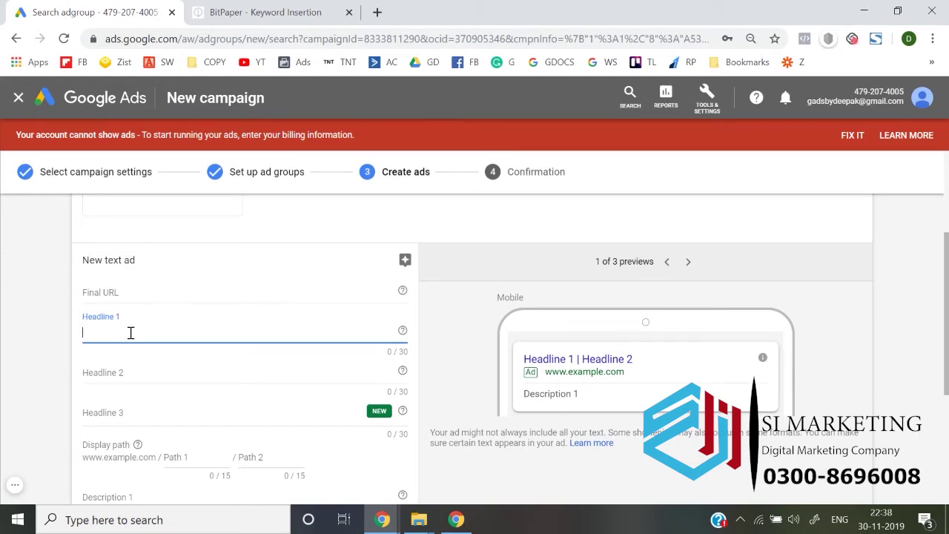
{"action": "type", "text": "{"}
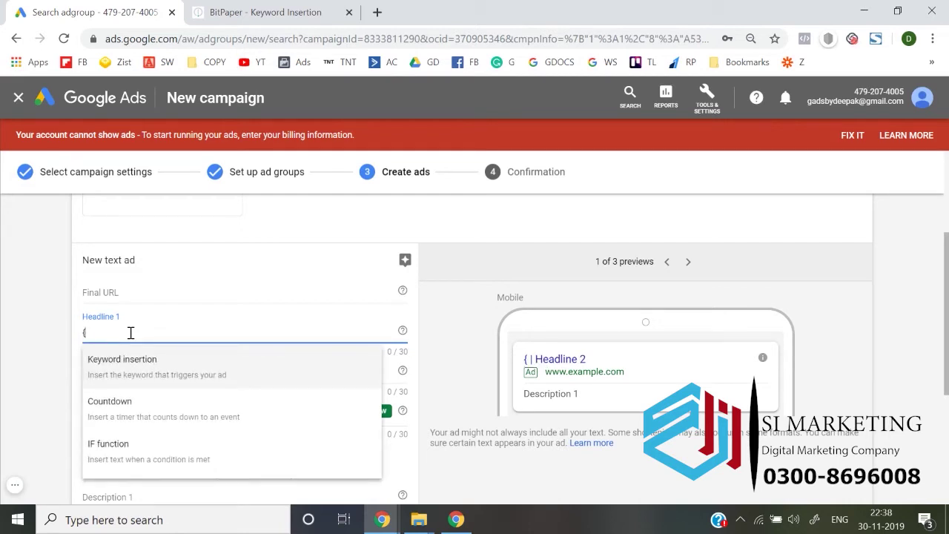
{"action": "key", "text": "BackSpace"}
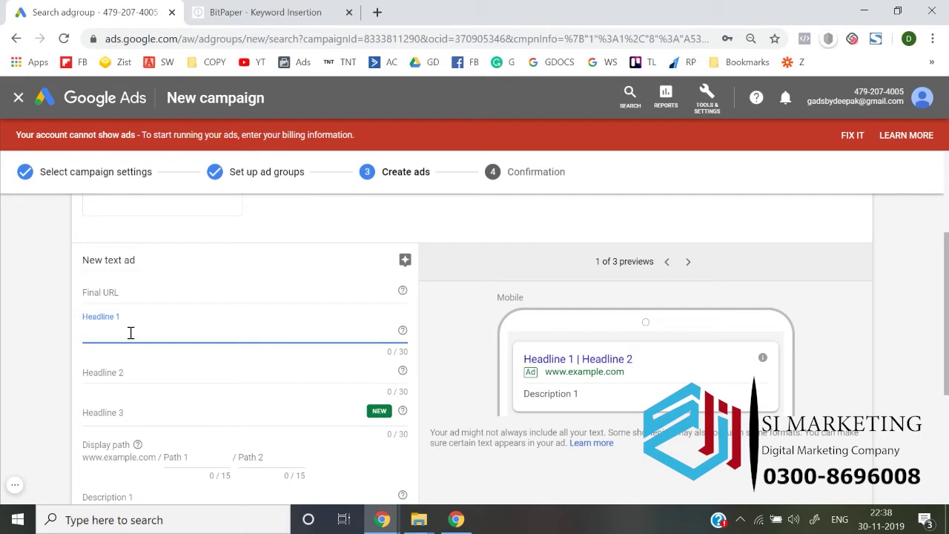
{"action": "type", "text": "{"}
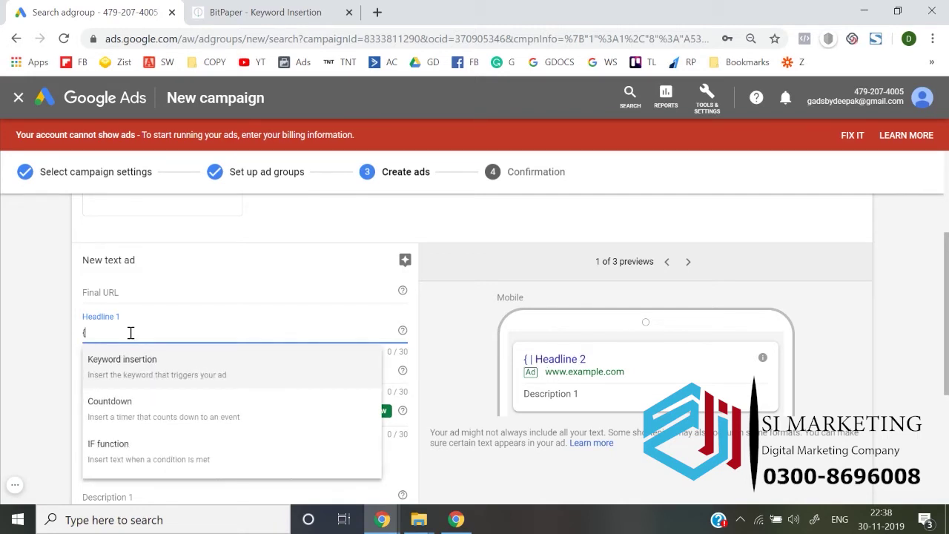
{"action": "key", "text": "BackSpace"}
{"action": "type", "text": "{"}
{"action": "key", "text": "BackSpace"}
{"action": "type", "text": "{"}
{"action": "left_click", "coordinate": [127, 378]}
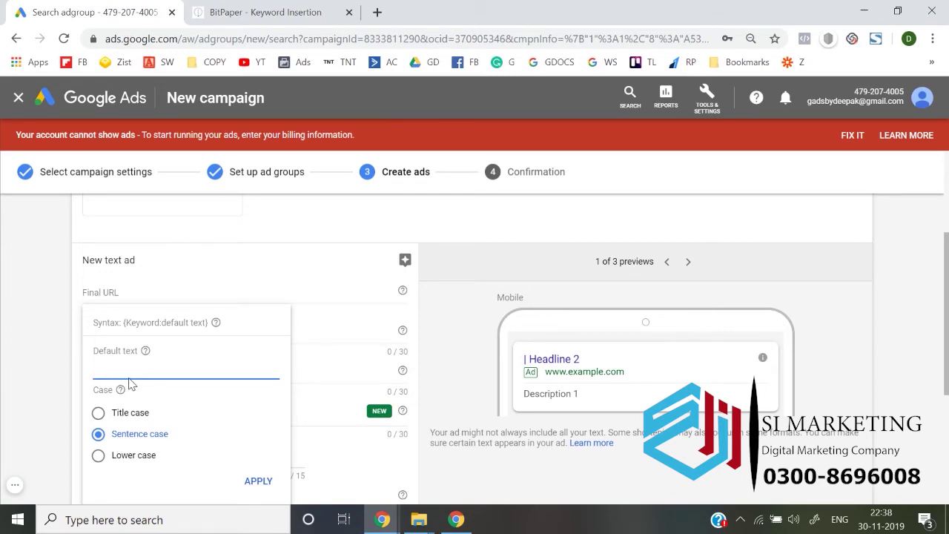
Review the keyword insertion syntax and set its default text to "Quality Shoes".
{"action": "left_click", "coordinate": [123, 327]}
{"action": "left_click_drag", "start_coordinate": [124, 327], "coordinate": [205, 324]}
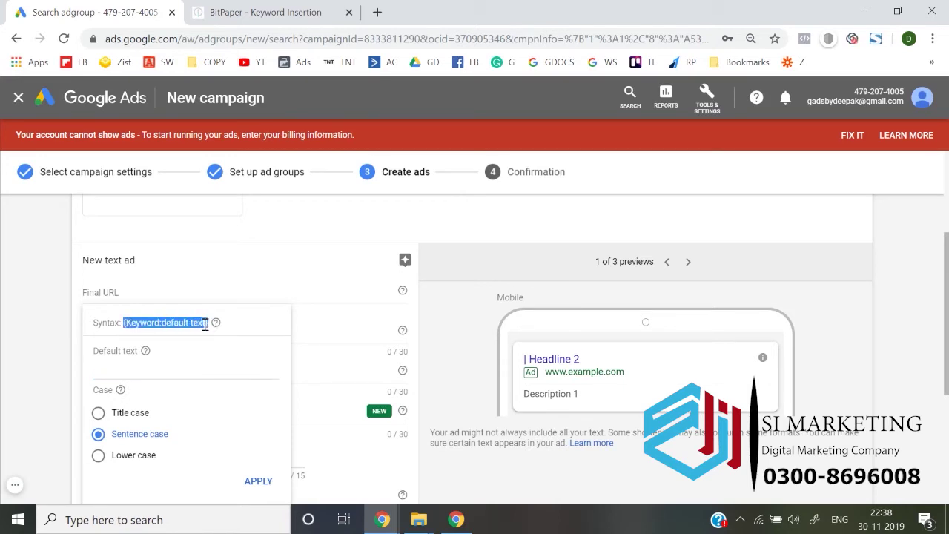
{"action": "left_click", "coordinate": [126, 326]}
{"action": "left_click_drag", "start_coordinate": [126, 327], "coordinate": [164, 327]}
{"action": "left_click", "coordinate": [164, 327]}
{"action": "left_click", "coordinate": [124, 370]}
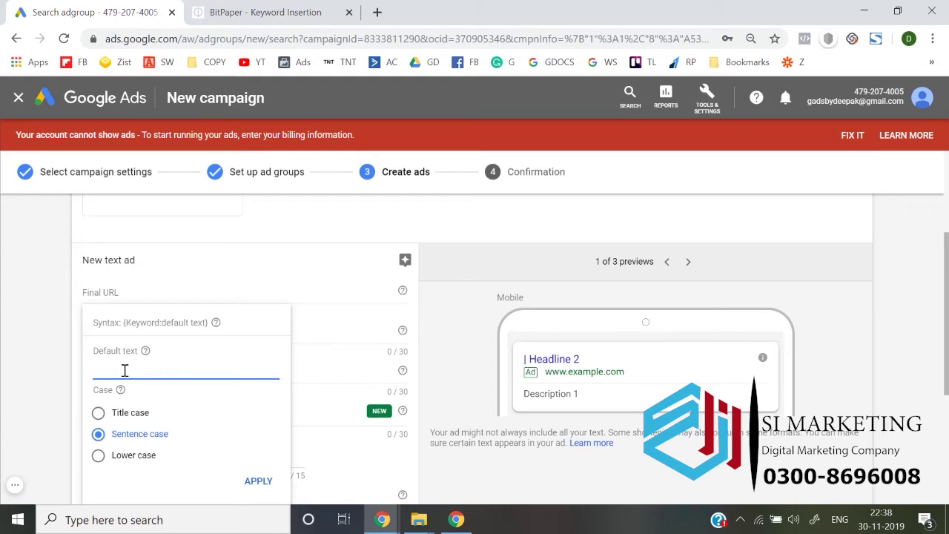
{"action": "type", "text": "Quakit"}
{"action": "key", "text": "BackSpace"}
{"action": "type", "text": "lity Thic"}
{"action": "key", "text": "BackSpace"}
{"action": "key", "text": "BackSpace"}
{"action": "type", "text": "oes"}
Compare the Title case, Sentence case and Lower case options against the keyword syntax and default text.
{"action": "left_click_drag", "start_coordinate": [126, 323], "coordinate": [161, 325]}
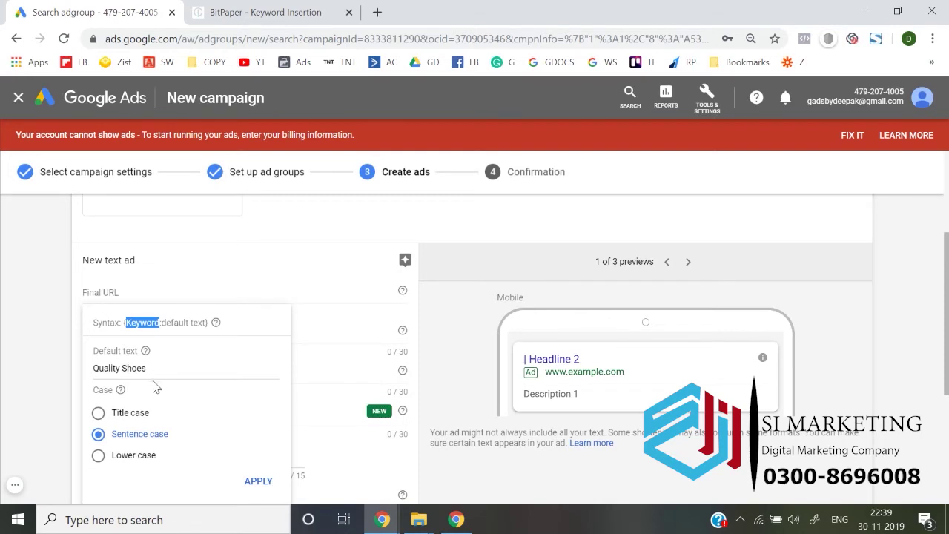
{"action": "left_click", "coordinate": [140, 419]}
{"action": "left_click", "coordinate": [140, 417]}
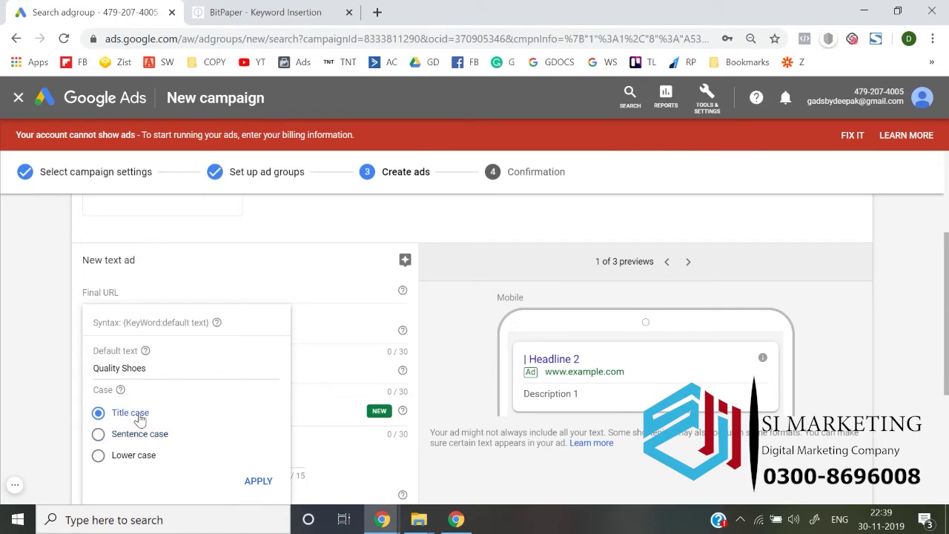
{"action": "left_click", "coordinate": [134, 441]}
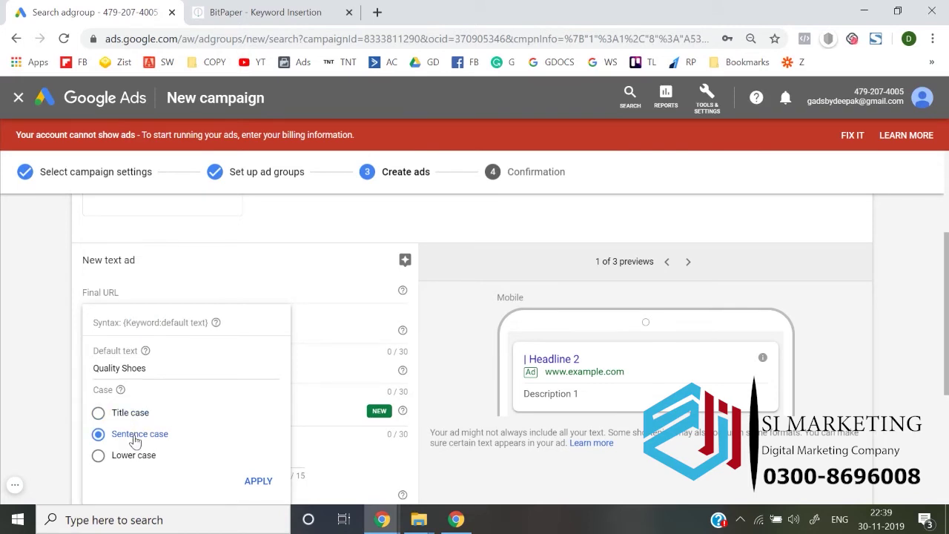
{"action": "left_click", "coordinate": [132, 459]}
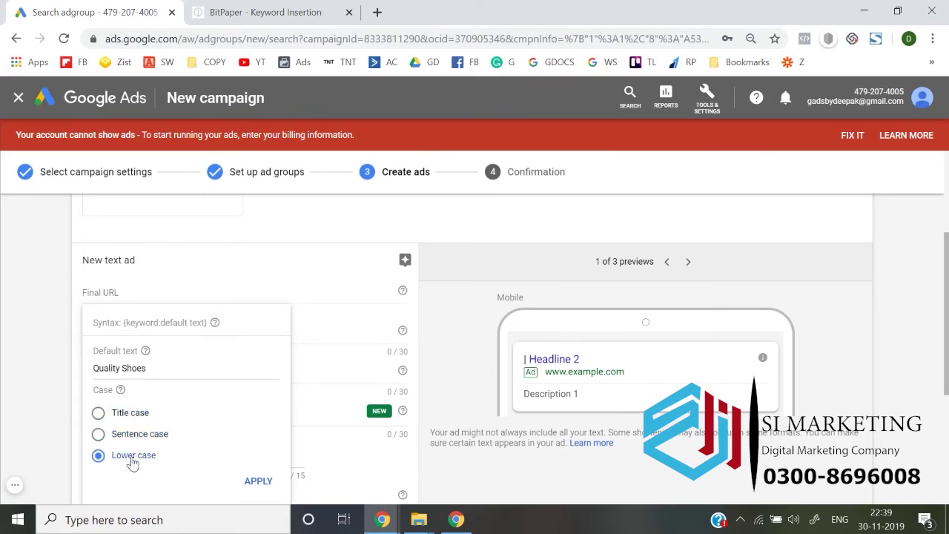
{"action": "left_click", "coordinate": [126, 418]}
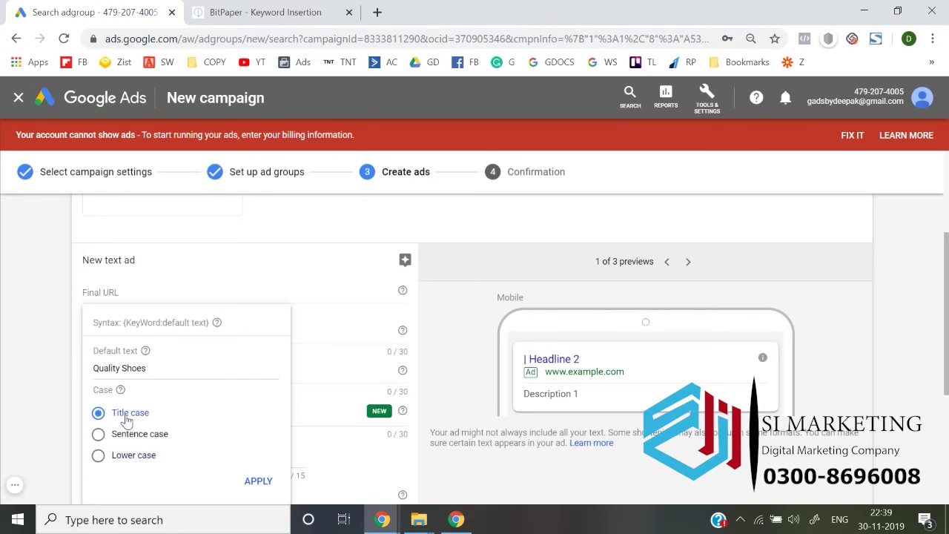
{"action": "left_click", "coordinate": [127, 368]}
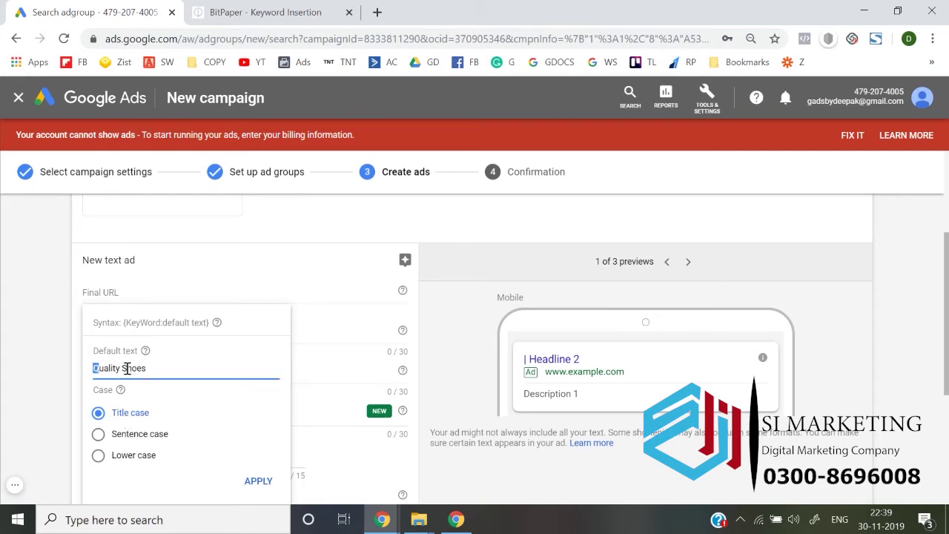
{"action": "key", "text": "shift+Right"}
Choose Sentence case for the inserted keyword and apply the keyword insertion to Headline 1.
{"action": "left_click", "coordinate": [120, 439]}
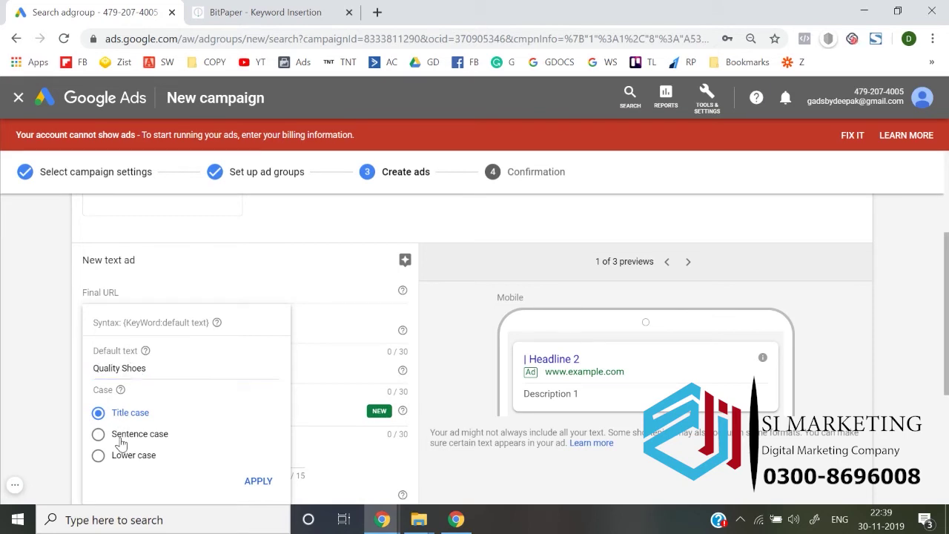
{"action": "left_click_drag", "start_coordinate": [152, 369], "coordinate": [74, 367]}
{"action": "left_click", "coordinate": [101, 371]}
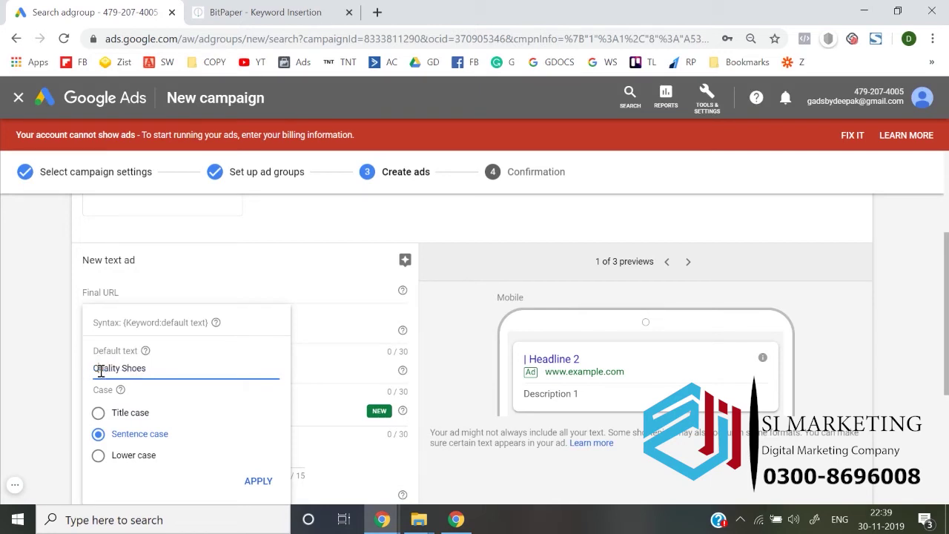
{"action": "key", "text": "shift+Right"}
{"action": "left_click", "coordinate": [131, 462]}
{"action": "left_click", "coordinate": [131, 463]}
{"action": "left_click", "coordinate": [124, 436]}
{"action": "left_click", "coordinate": [258, 482]}
{"action": "scroll", "coordinate": [239, 373], "scroll_direction": "down", "scroll_amount": 1}
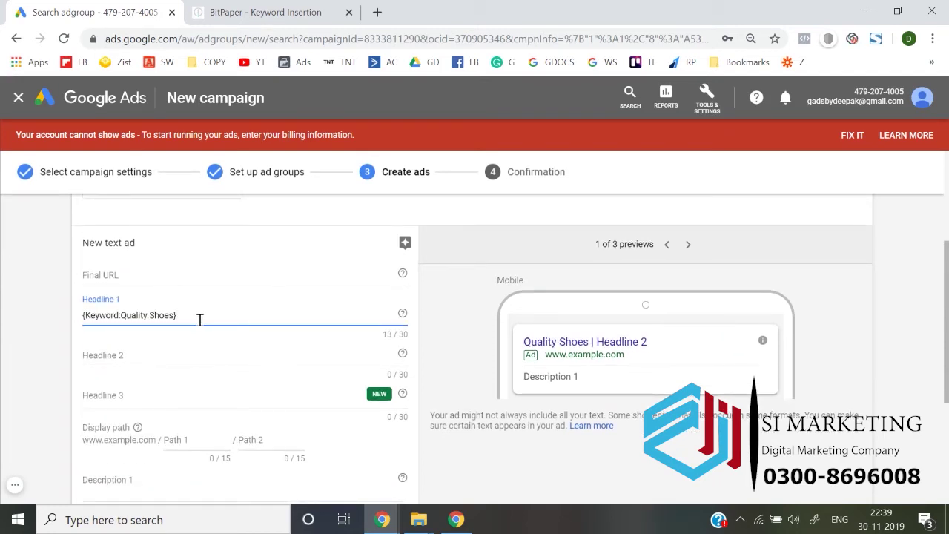
Clear the keyword insertion from Headline 1 and start a Countdown customizer there instead.
{"action": "left_click", "coordinate": [180, 355]}
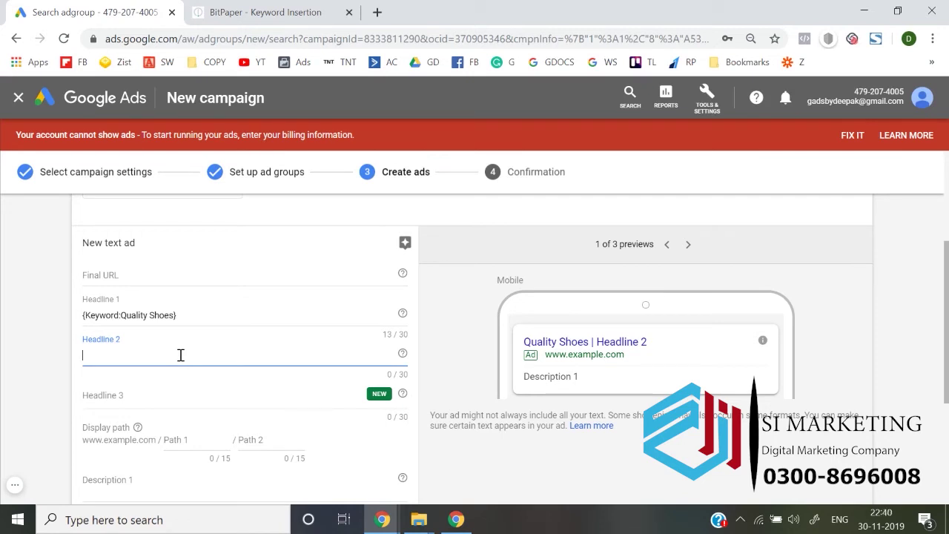
{"action": "left_click", "coordinate": [187, 317]}
{"action": "key", "text": "ctrl+a"}
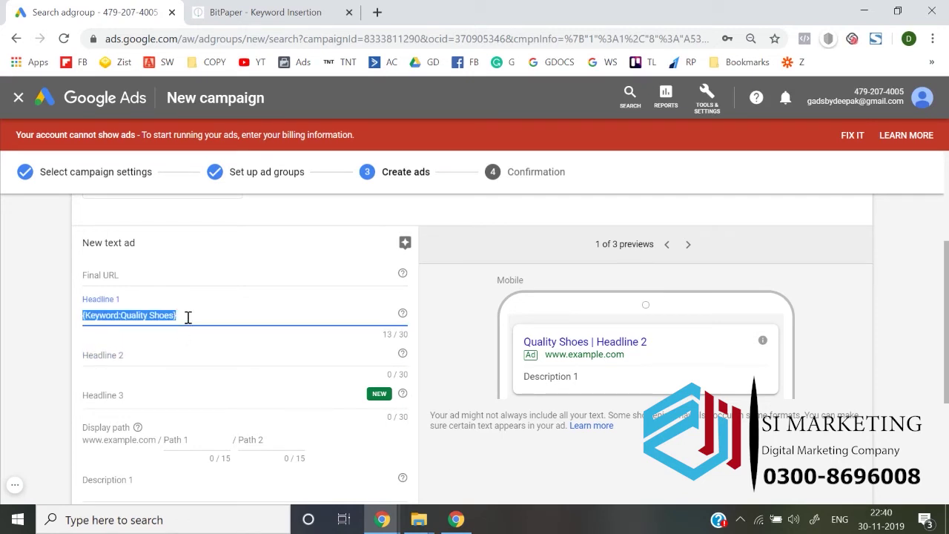
{"action": "key", "text": "BackSpace"}
{"action": "type", "text": "{"}
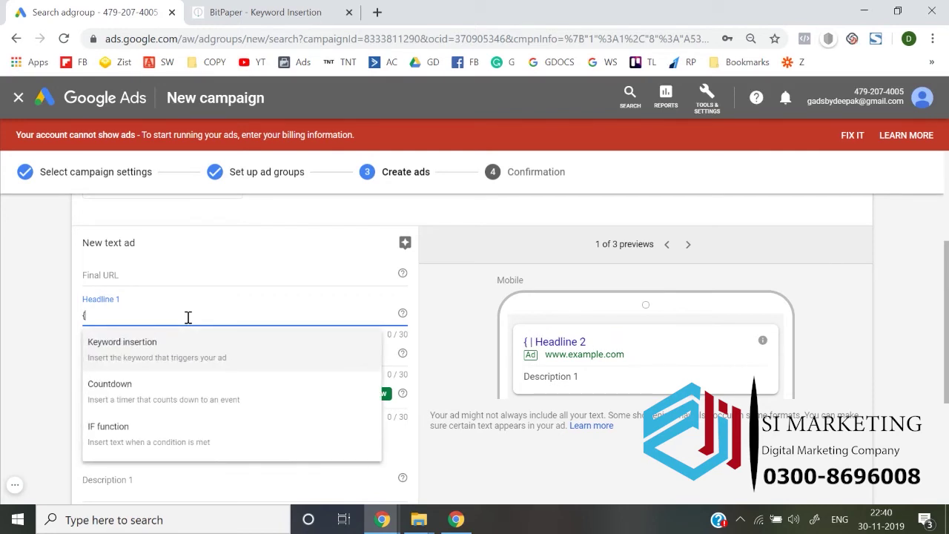
{"action": "left_click", "coordinate": [106, 402]}
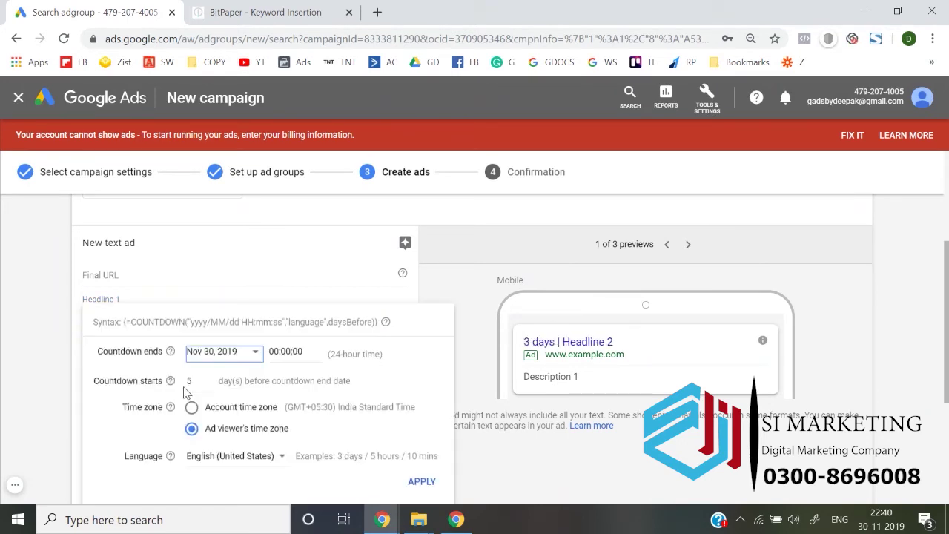
Set the countdown to end on Dec 2, 2019 and start 1 day before, and apply it to Headline 1.
{"action": "left_click", "coordinate": [221, 354]}
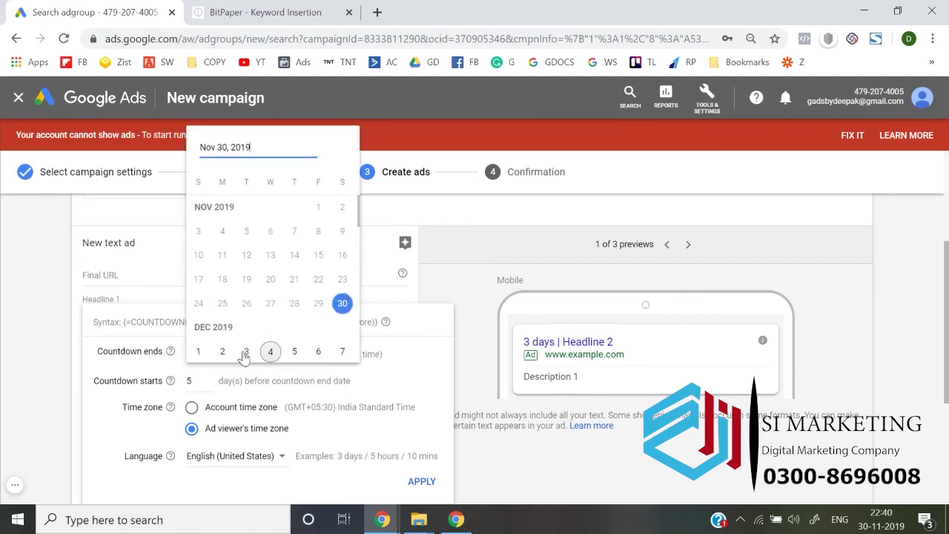
{"action": "left_click", "coordinate": [221, 352]}
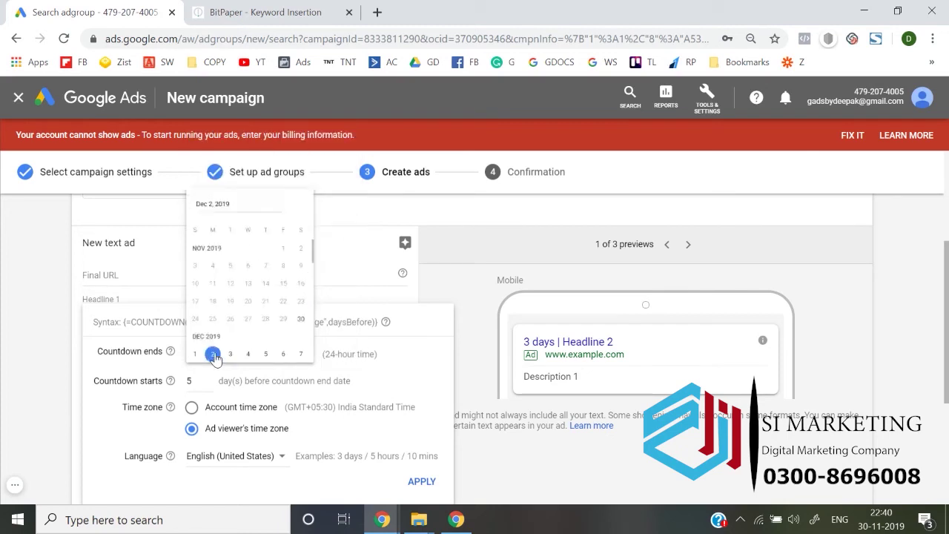
{"action": "double_click", "coordinate": [200, 382]}
{"action": "type", "text": "1"}
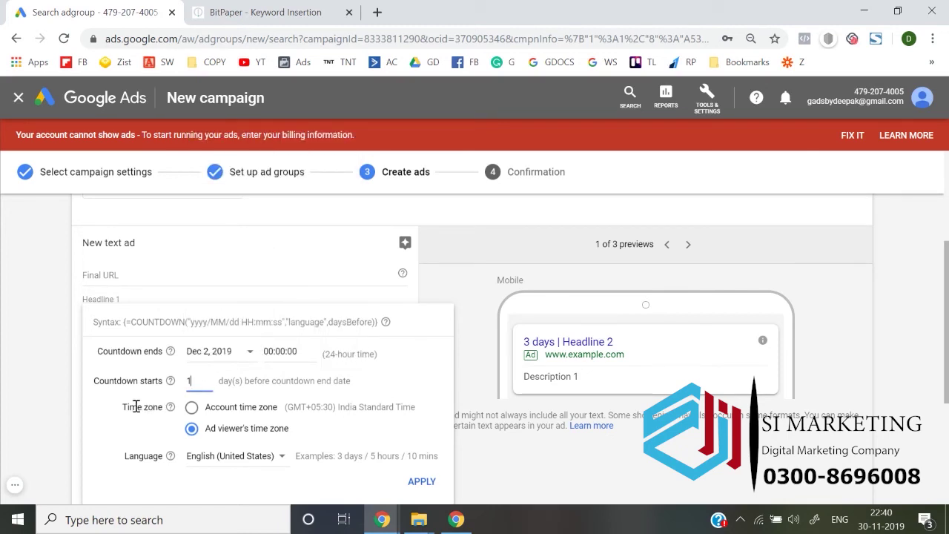
{"action": "left_click", "coordinate": [412, 484]}
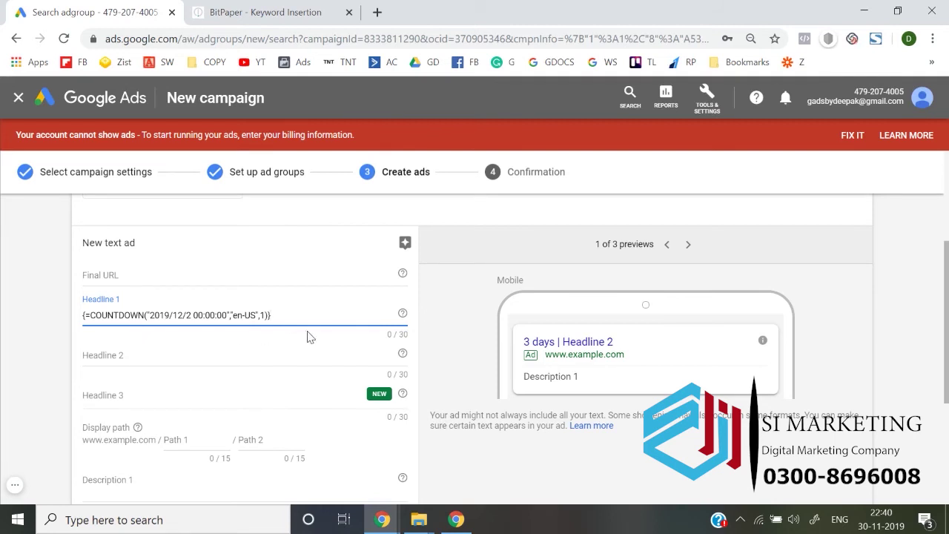
Clear the countdown from Headline 1 and start a new one to look at its end-date calendar, leaving the date as it is.
{"action": "key", "text": "ctrl+a"}
{"action": "key", "text": "BackSpace"}
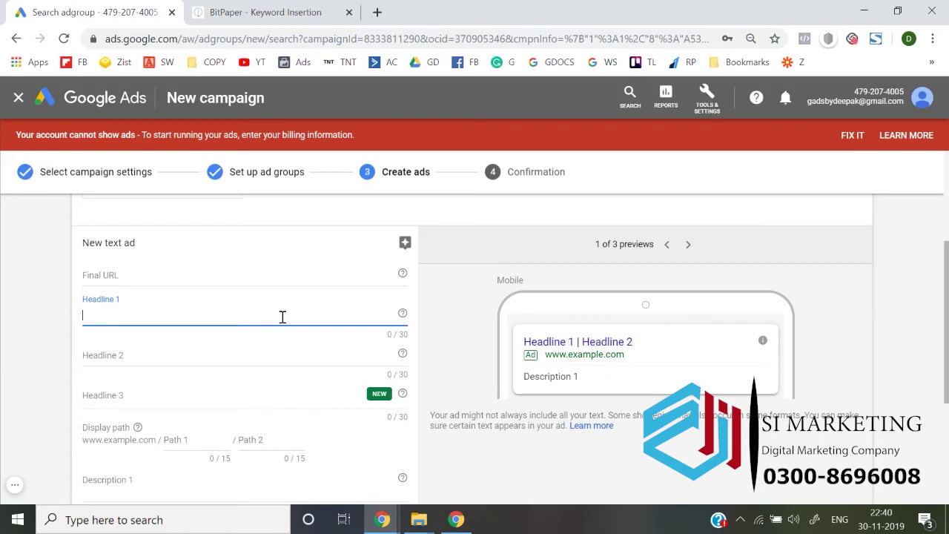
{"action": "type", "text": "{"}
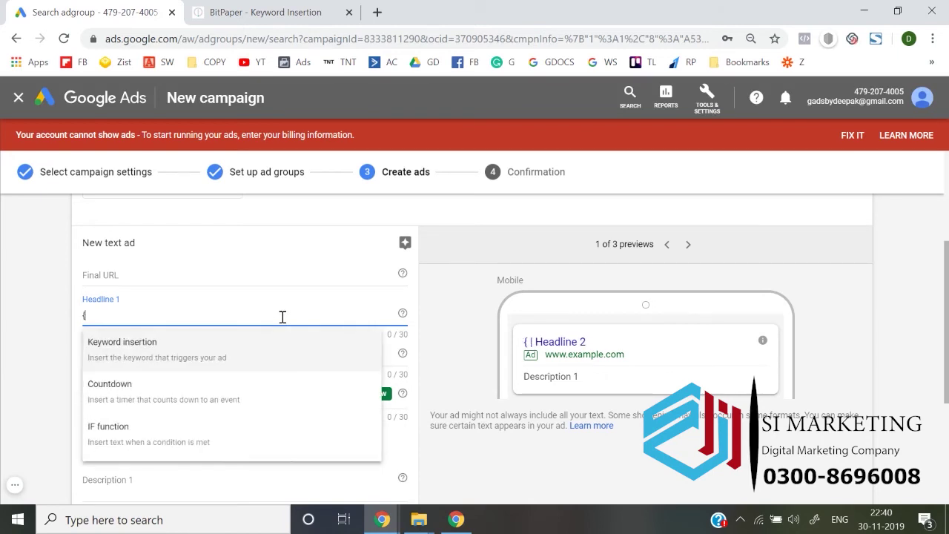
{"action": "left_click", "coordinate": [187, 405]}
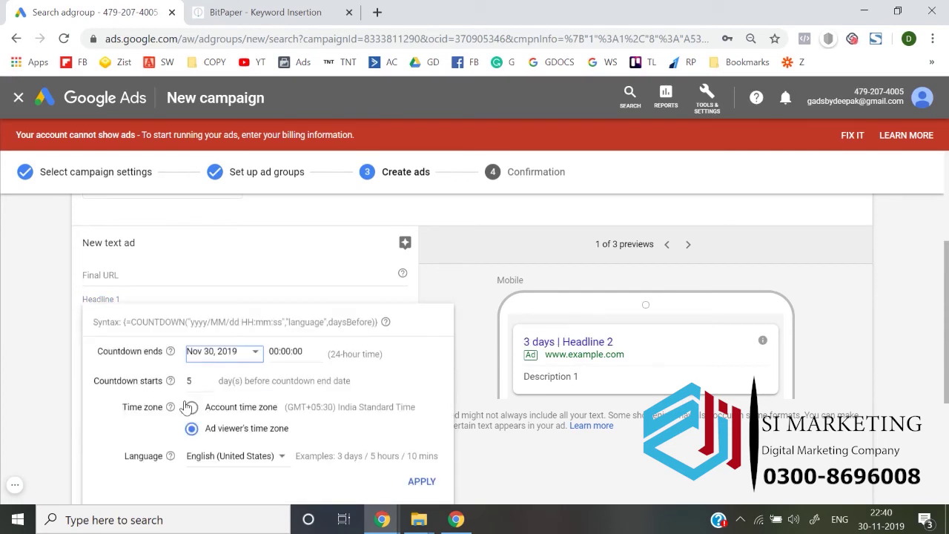
{"action": "left_click", "coordinate": [240, 360]}
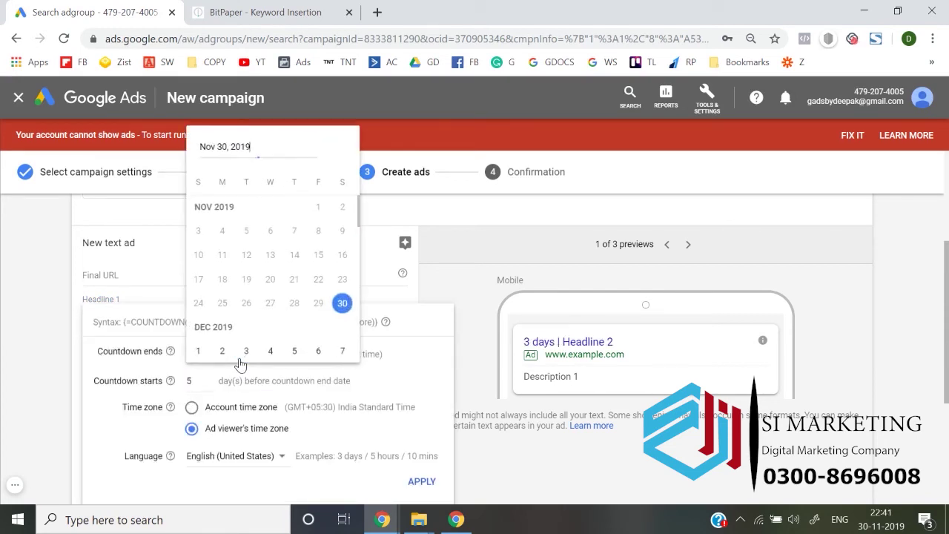
{"action": "right_click", "coordinate": [339, 455]}
{"action": "key", "text": "Escape"}
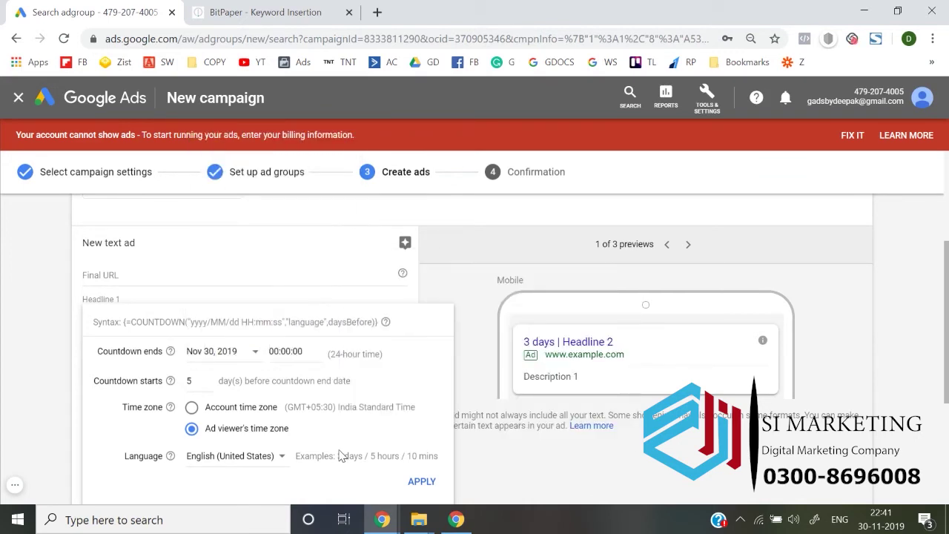
{"action": "left_click", "coordinate": [487, 489]}
Clear Headline 1 again and start an IF function customizer in it.
{"action": "left_click", "coordinate": [200, 314]}
{"action": "key", "text": "ctrl+a"}
{"action": "key", "text": "BackSpace"}
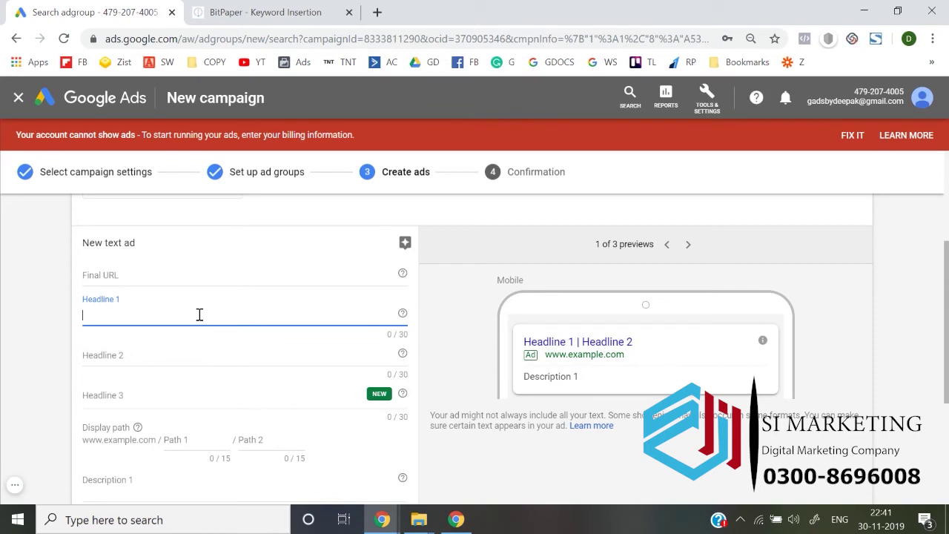
{"action": "type", "text": "{"}
{"action": "left_click", "coordinate": [131, 444]}
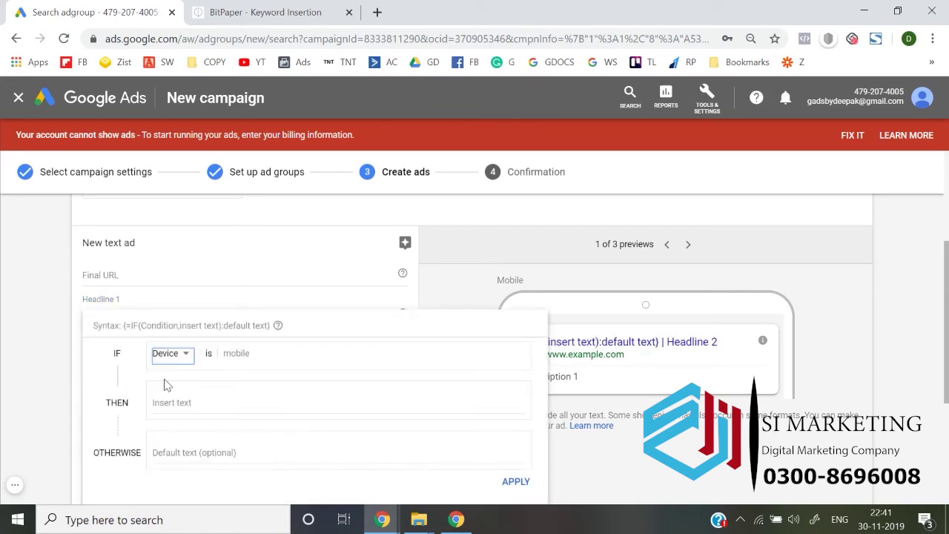
Switch the IF function's condition to Audience for comparison and return it to Device.
{"action": "left_click", "coordinate": [172, 357]}
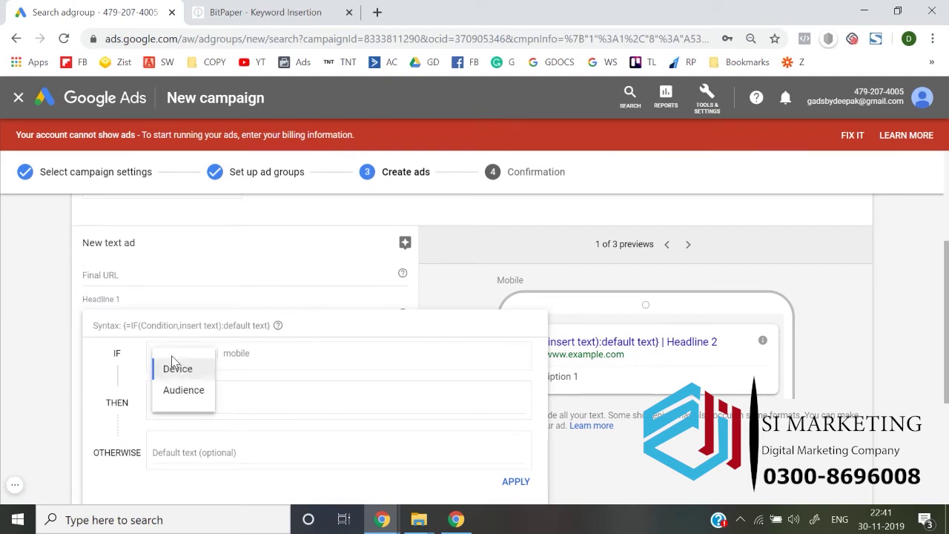
{"action": "left_click", "coordinate": [182, 393]}
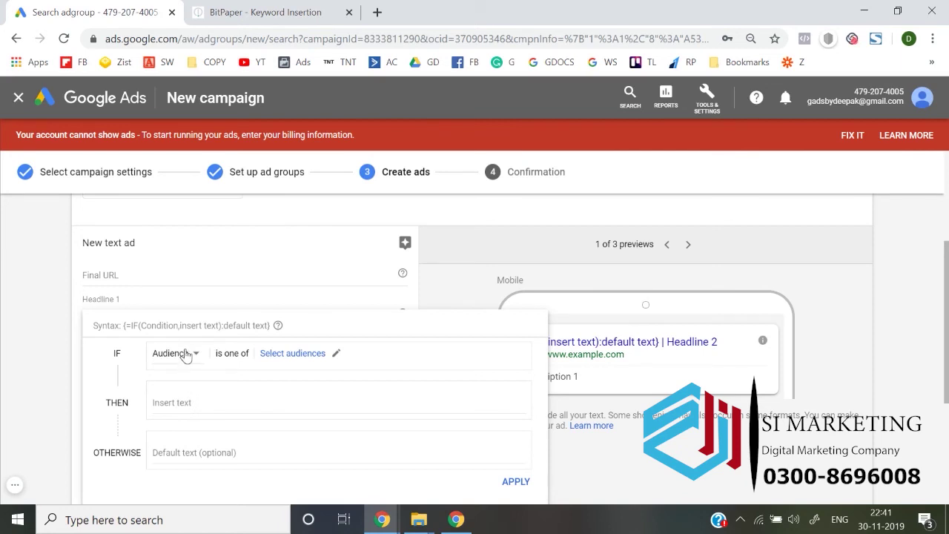
{"action": "left_click", "coordinate": [186, 357]}
{"action": "left_click", "coordinate": [182, 366]}
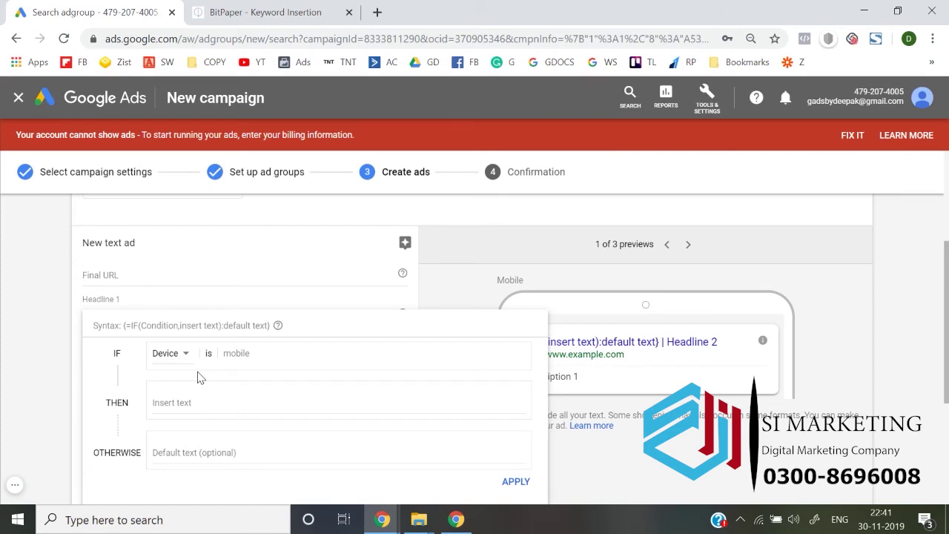
Switch to the BitPaper whiteboard and handwrite a Shoes example on page 3 with 50% off for mobile and 20% off for desktop.
{"action": "left_click", "coordinate": [265, 12]}
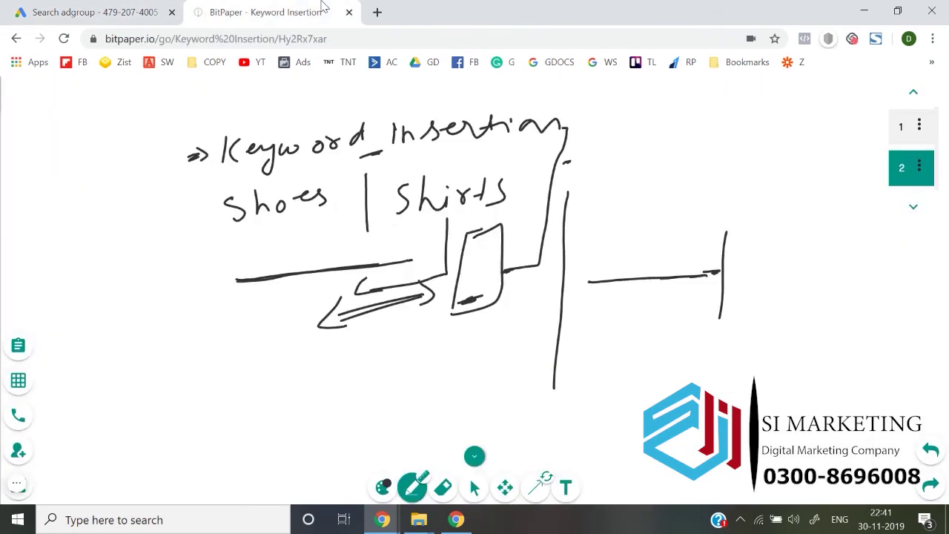
{"action": "left_click", "coordinate": [906, 209]}
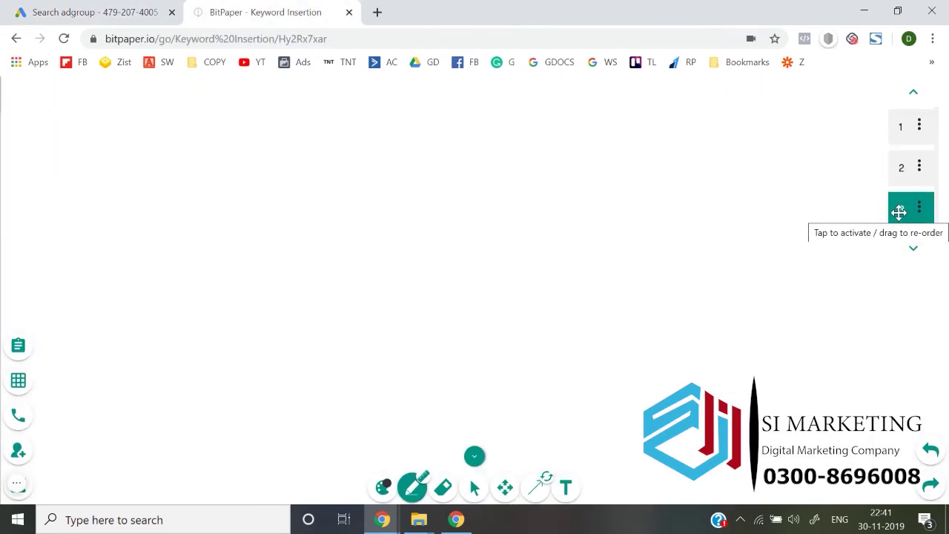
{"action": "mouse_move", "coordinate": [237, 184]}
{"action": "left_mouse_down"}
{"action": "mouse_move", "coordinate": [254, 212]}
{"action": "mouse_move", "coordinate": [338, 183]}
{"action": "mouse_move", "coordinate": [314, 216]}
{"action": "mouse_move", "coordinate": [255, 238]}
{"action": "mouse_move", "coordinate": [216, 267]}
{"action": "mouse_move", "coordinate": [258, 267]}
{"action": "mouse_move", "coordinate": [304, 239]}
{"action": "mouse_move", "coordinate": [393, 231]}
{"action": "mouse_move", "coordinate": [419, 240]}
{"action": "mouse_move", "coordinate": [509, 214]}
{"action": "mouse_move", "coordinate": [517, 235]}
{"action": "mouse_move", "coordinate": [568, 222]}
{"action": "mouse_move", "coordinate": [569, 202]}
{"action": "left_mouse_up"}
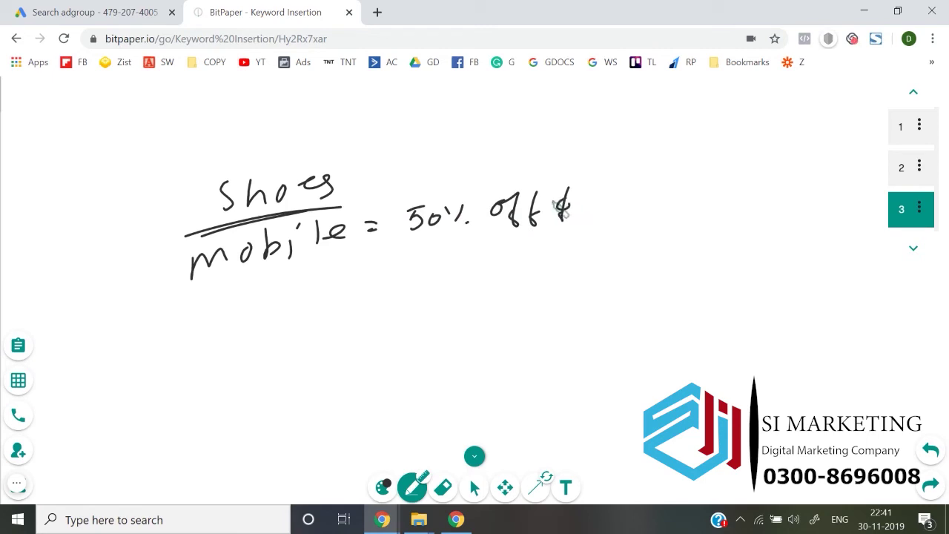
{"action": "mouse_move", "coordinate": [244, 316]}
{"action": "left_mouse_down"}
{"action": "mouse_move", "coordinate": [297, 328]}
{"action": "mouse_move", "coordinate": [440, 282]}
{"action": "mouse_move", "coordinate": [544, 286]}
{"action": "mouse_move", "coordinate": [595, 244]}
{"action": "mouse_move", "coordinate": [623, 242]}
{"action": "left_mouse_up"}
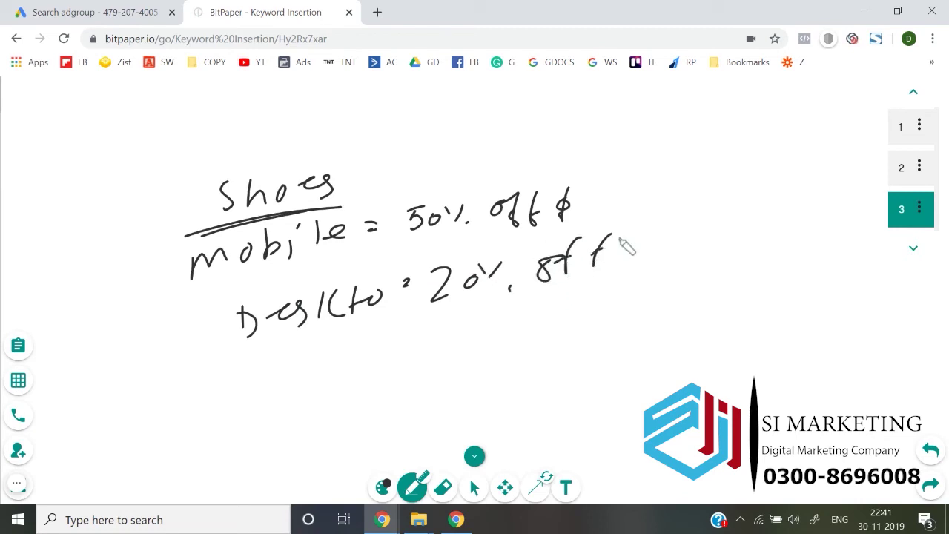
Back in Google Ads, apply the mobile-device IF function to Headline 1 with insert text "50% Off" and default text "20% Off".
{"action": "left_click", "coordinate": [141, 9]}
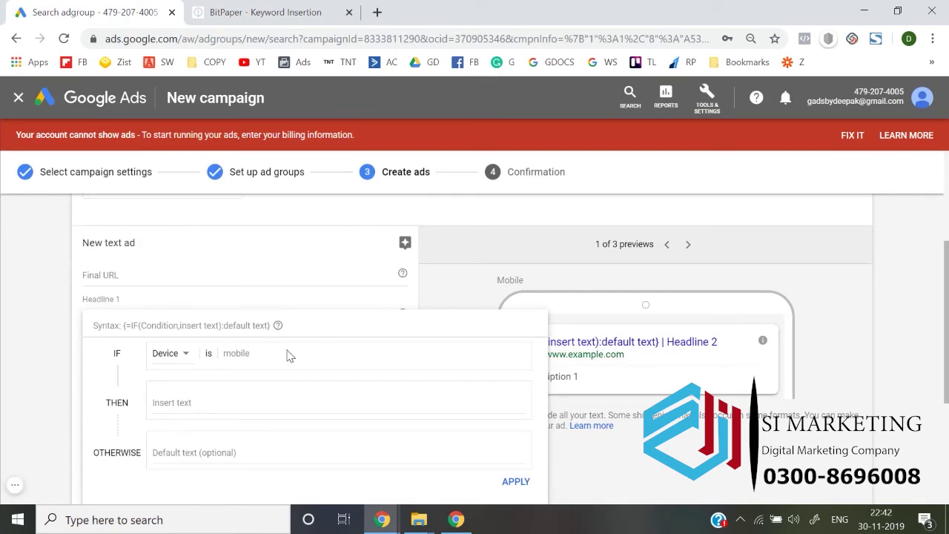
{"action": "left_click", "coordinate": [200, 404]}
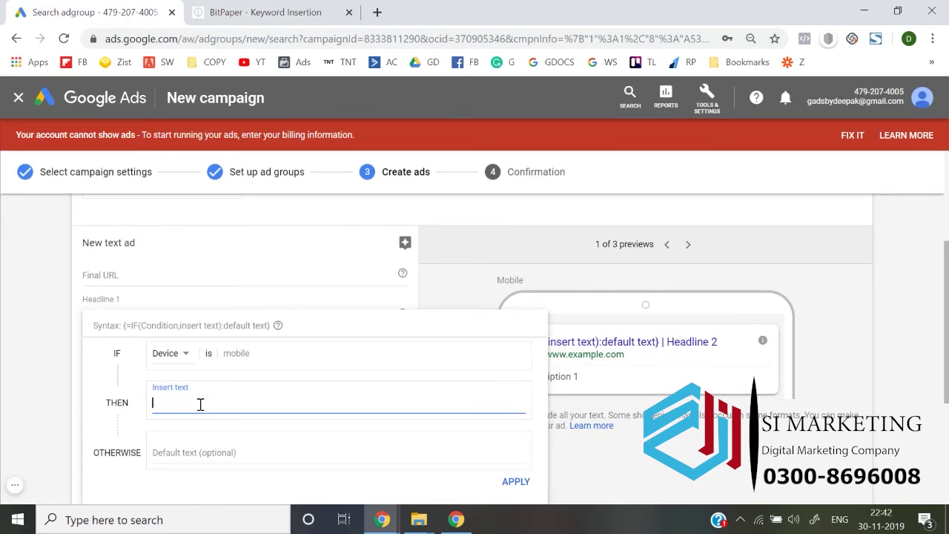
{"action": "type", "text": "50% Off"}
{"action": "left_click", "coordinate": [183, 454]}
{"action": "type", "text": "2"}
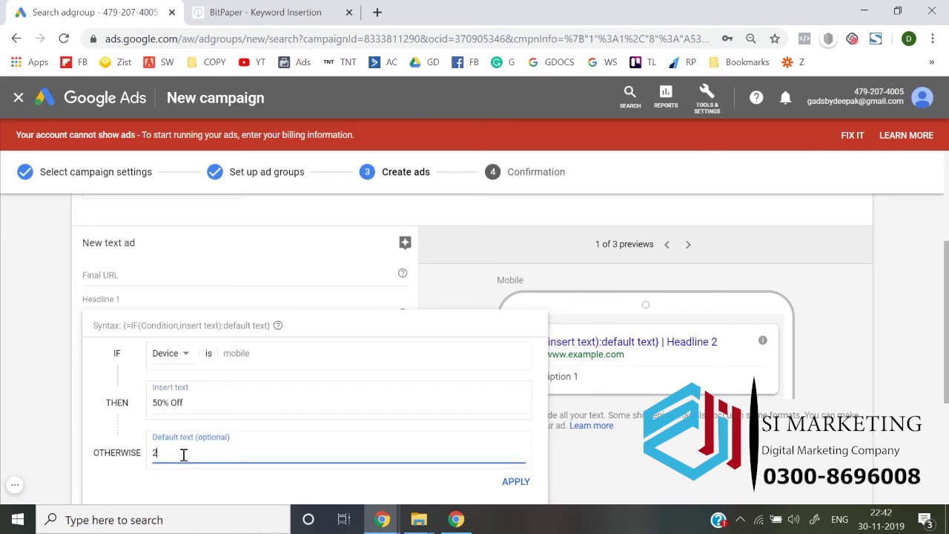
{"action": "type", "text": "0% Off"}
{"action": "left_click", "coordinate": [510, 481]}
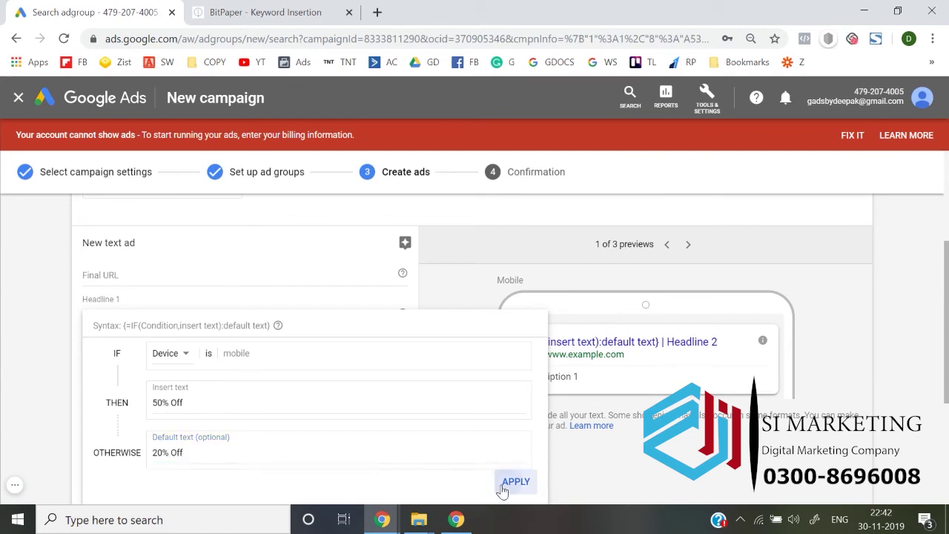
{"action": "left_click", "coordinate": [15, 335]}
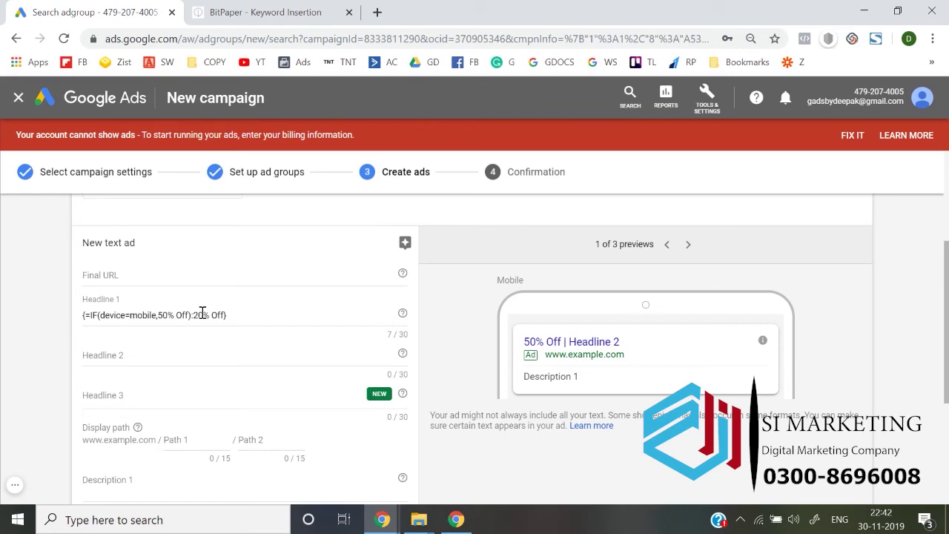
Replace the IF function in Headline 1 with a keyword insertion that has no default text.
{"action": "left_click", "coordinate": [257, 312]}
{"action": "key", "text": "ctrl+a"}
{"action": "key", "text": "BackSpace"}
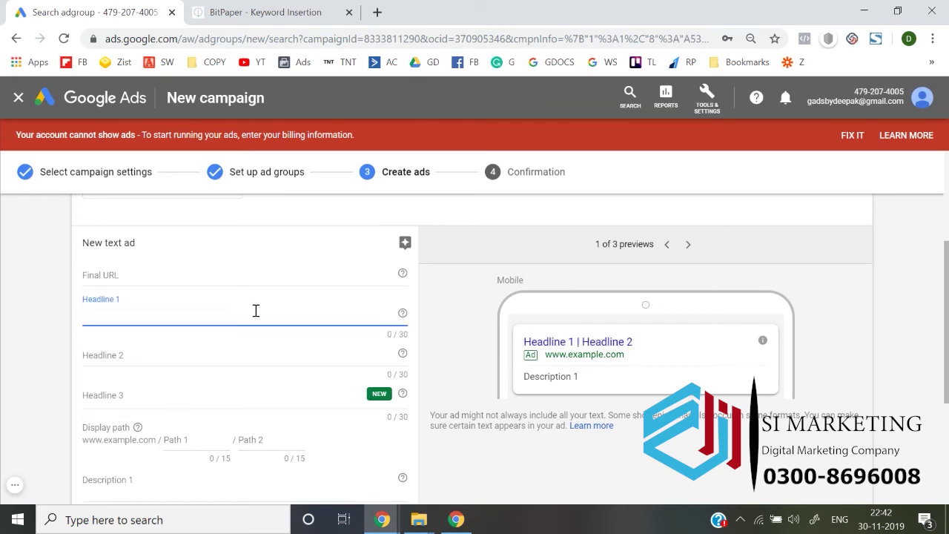
{"action": "type", "text": "{"}
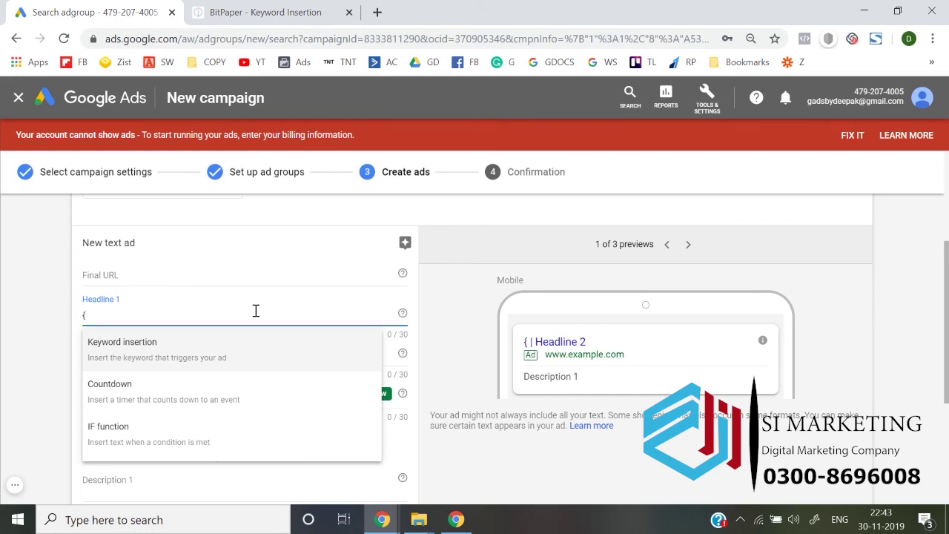
{"action": "left_click", "coordinate": [190, 364]}
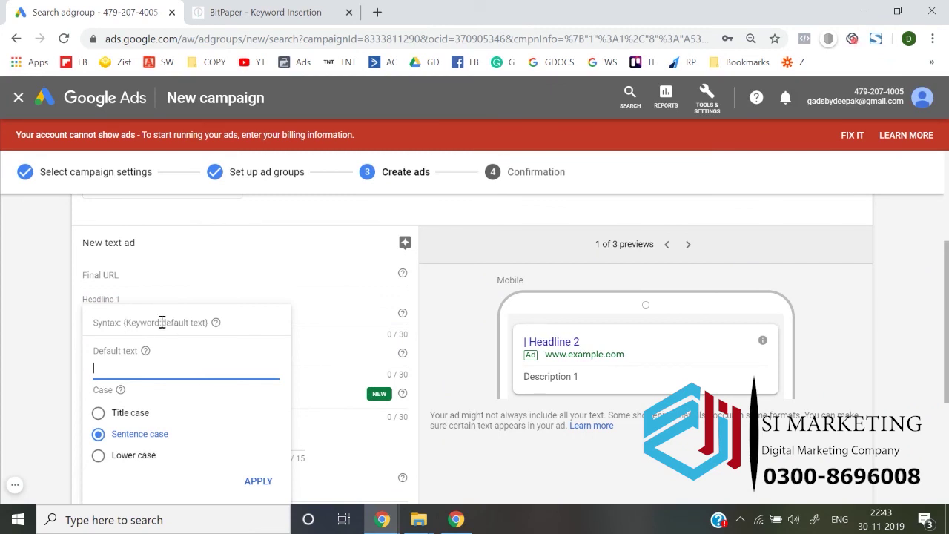
{"action": "left_click", "coordinate": [43, 327]}
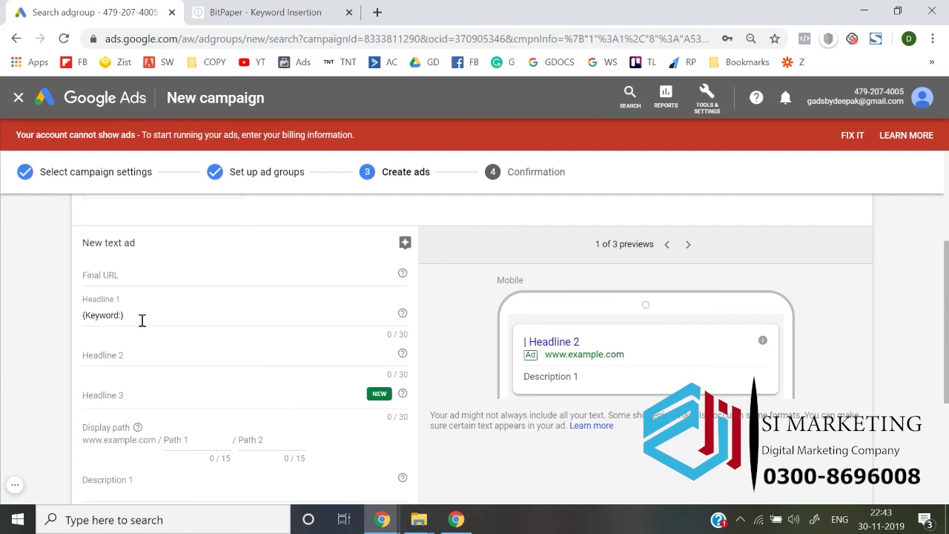
Clear Headline 1 and insert the keyword insertion again in Sentence case, leaving its default text empty.
{"action": "left_click", "coordinate": [142, 320]}
{"action": "key", "text": "ctrl+a"}
{"action": "key", "text": "BackSpace"}
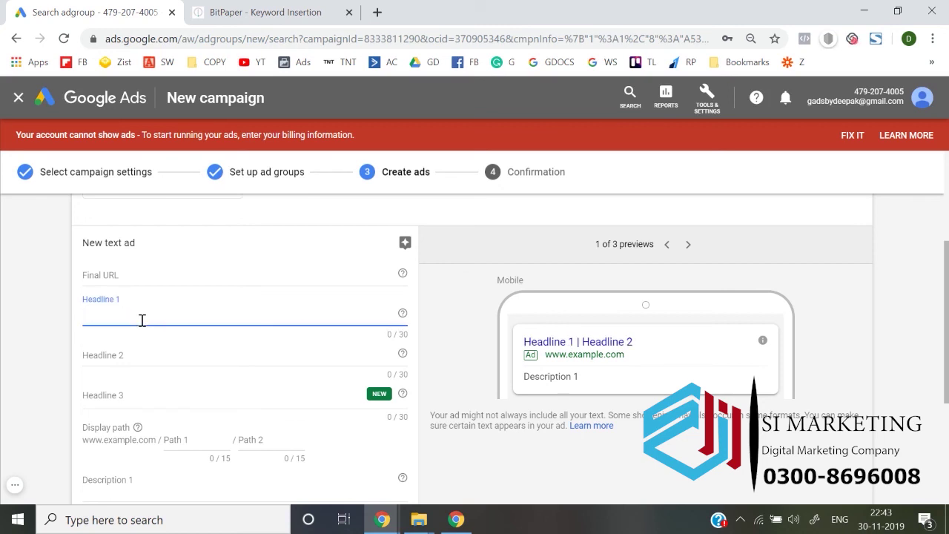
{"action": "type", "text": "{"}
{"action": "key", "text": "BackSpace"}
{"action": "type", "text": "{"}
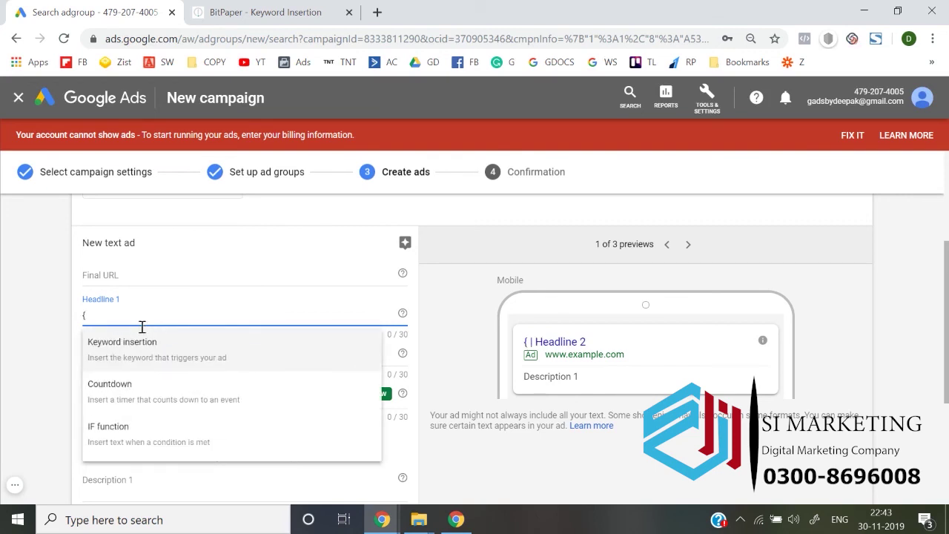
{"action": "left_click", "coordinate": [143, 369]}
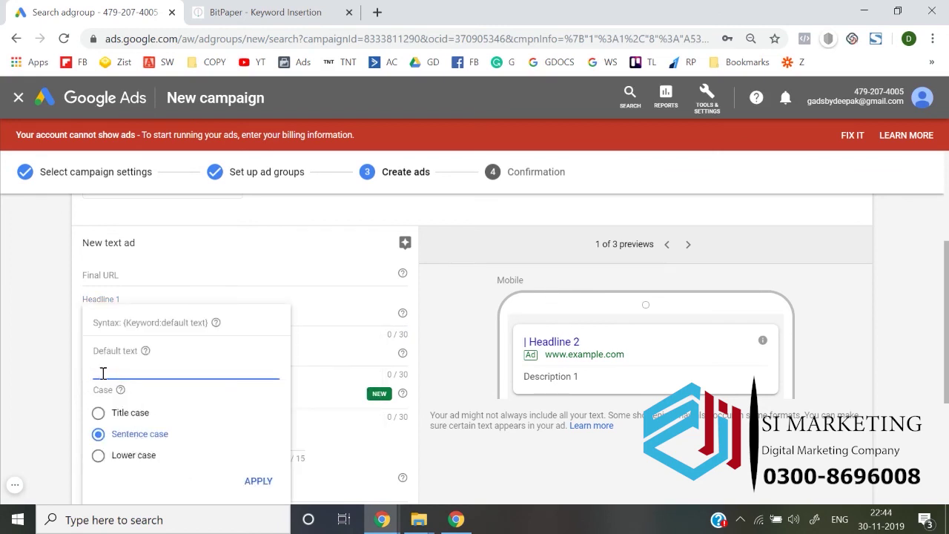
{"action": "key", "text": "Return"}
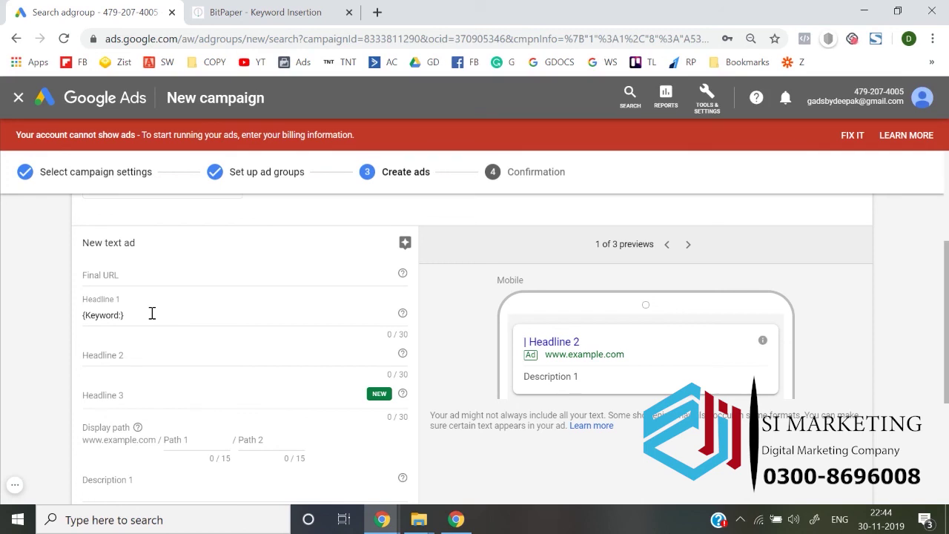
{"action": "left_click", "coordinate": [15, 486]}
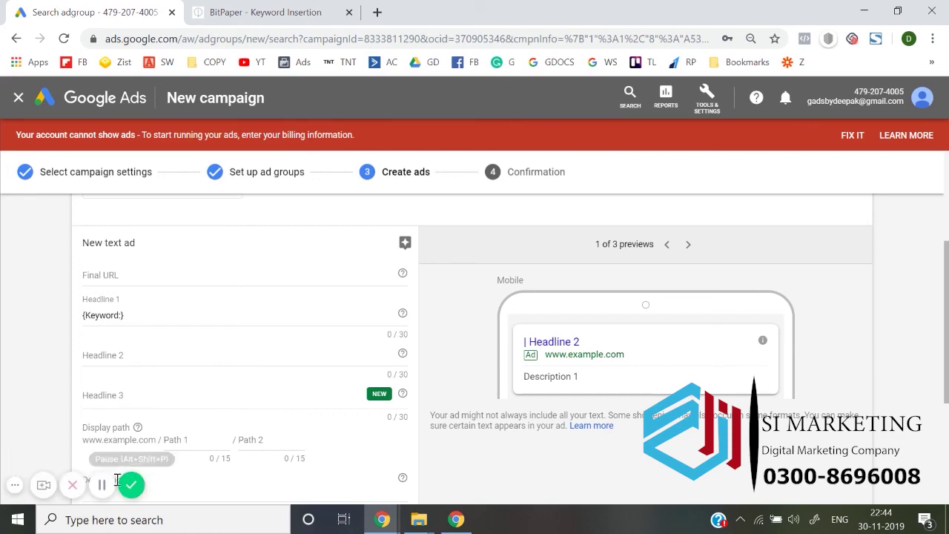